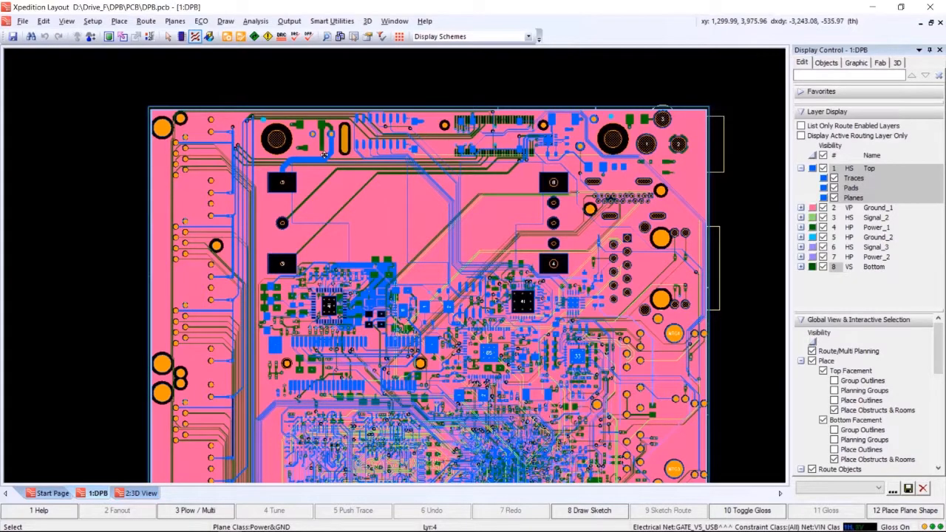
# Display only the active routing layer, make Bottom the active layer, and inspect the traces near the board's high-voltage pads.
pyautogui.scroll(5, 323, 154)
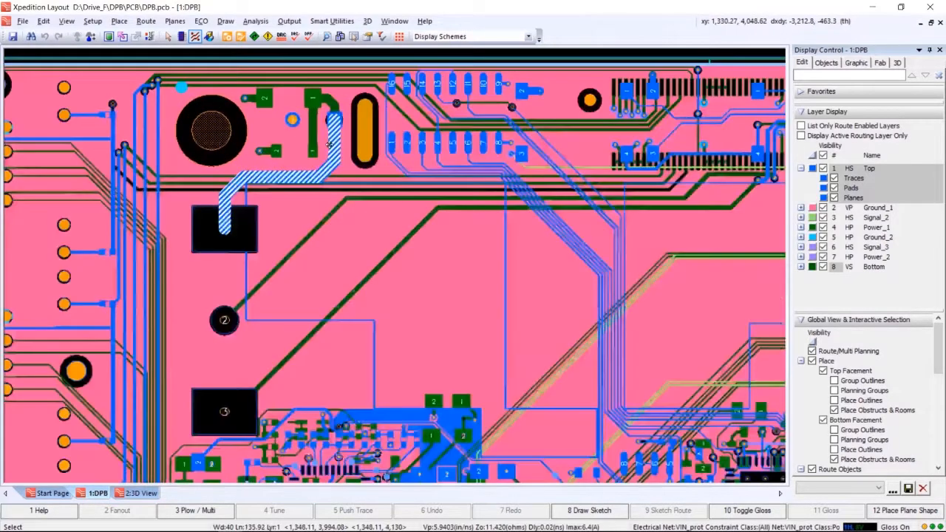
pyautogui.scroll(-3, 370, 133)
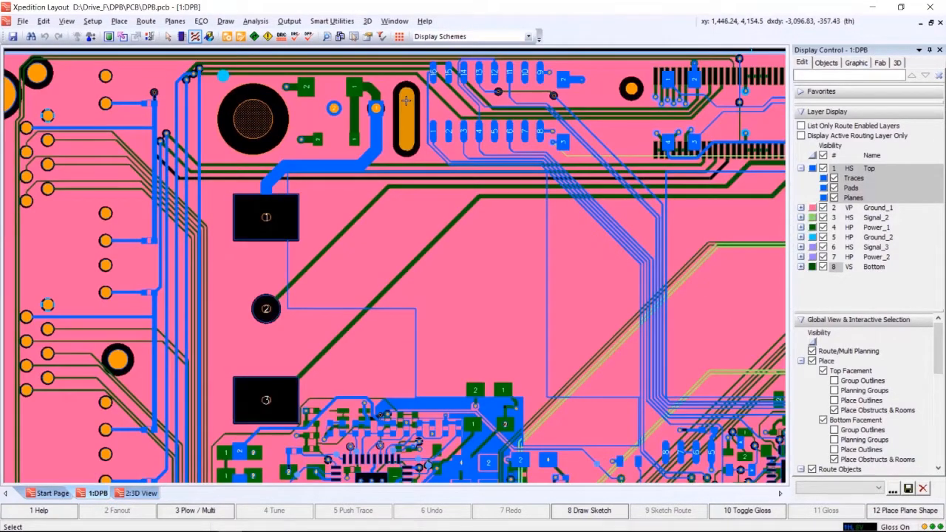
pyautogui.click(802, 135)
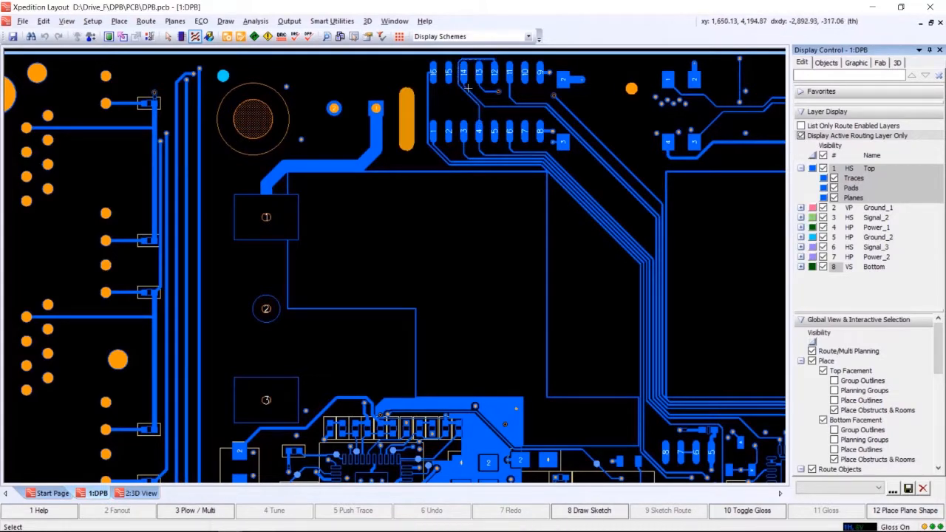
pyautogui.click(874, 267)
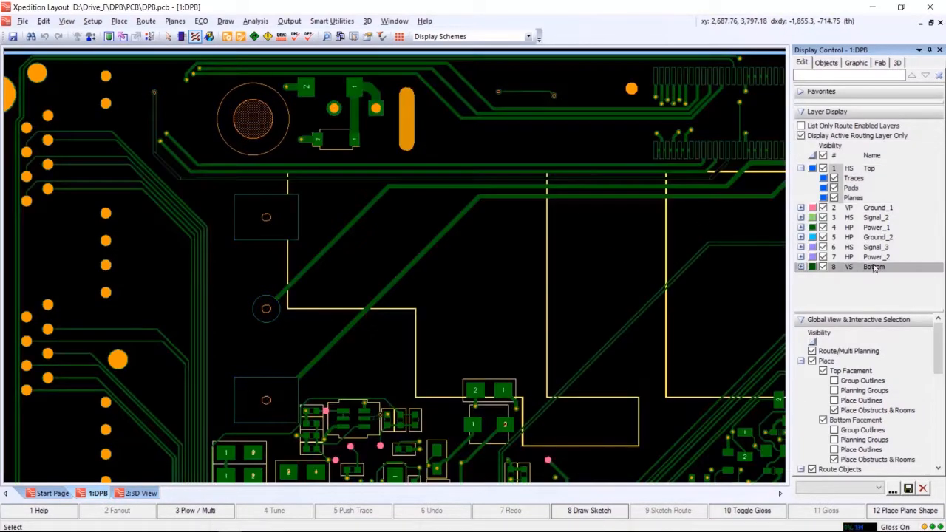
pyautogui.scroll(-3, 448, 235)
pyautogui.moveTo(434, 241)
pyautogui.mouseDown(button='middle')
pyautogui.moveTo(449, 161)
pyautogui.moveTo(431, 166)
pyautogui.moveTo(431, 178)
pyautogui.mouseUp(button='middle')
pyautogui.scroll(2, 448, 162)
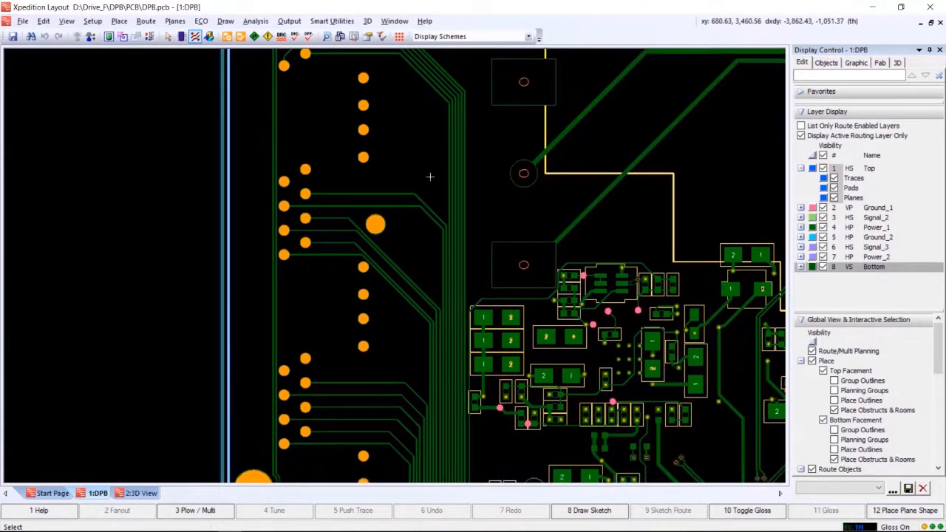
pyautogui.scroll(-2, 430, 177)
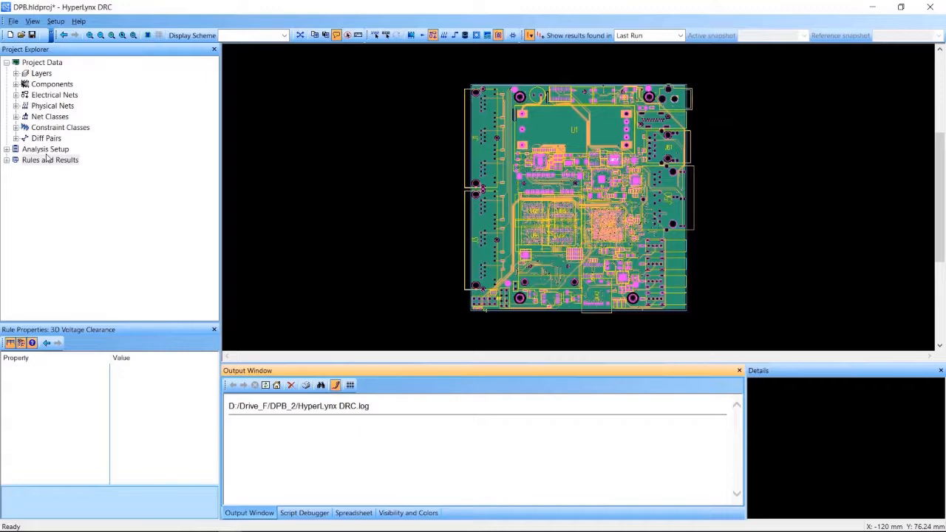
# Switch to HyperLynx DRC and expand the Rules and Results tree down to the individual Safety rules.
pyautogui.click(9, 157)
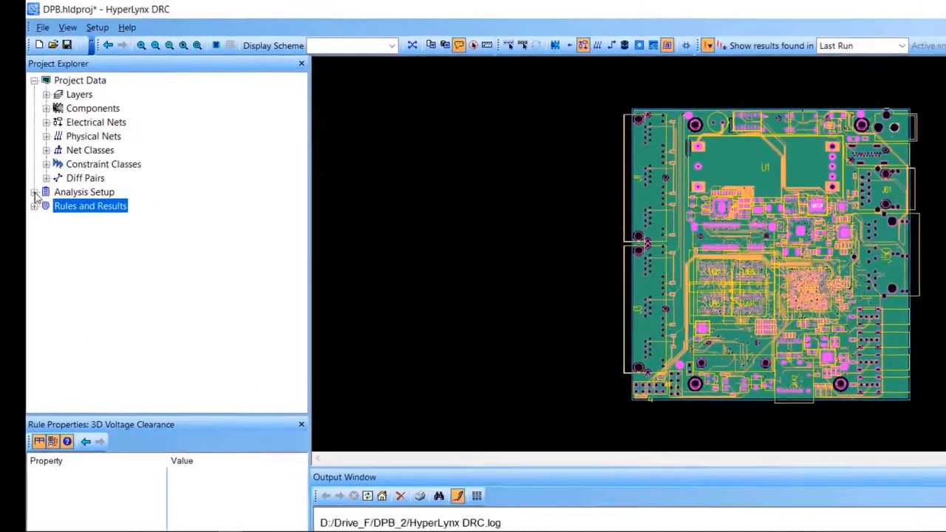
pyautogui.click(7, 160)
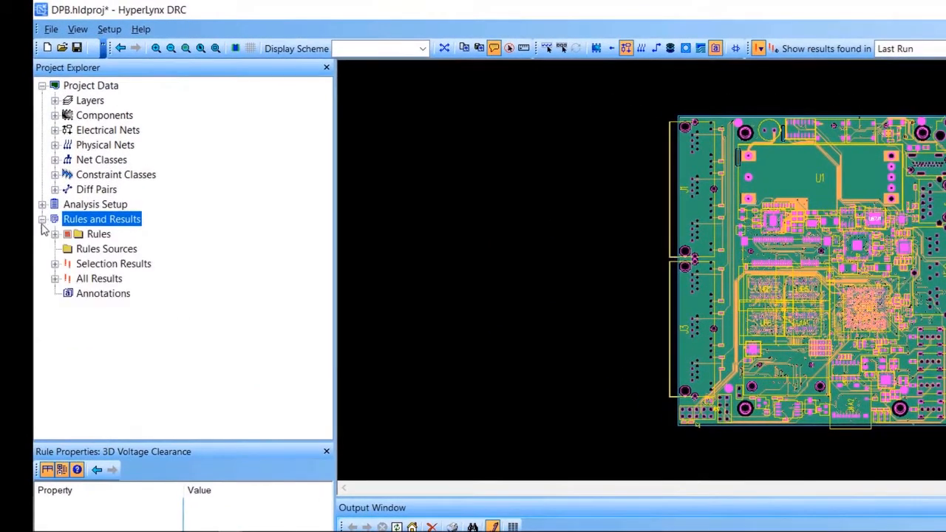
pyautogui.click(55, 234)
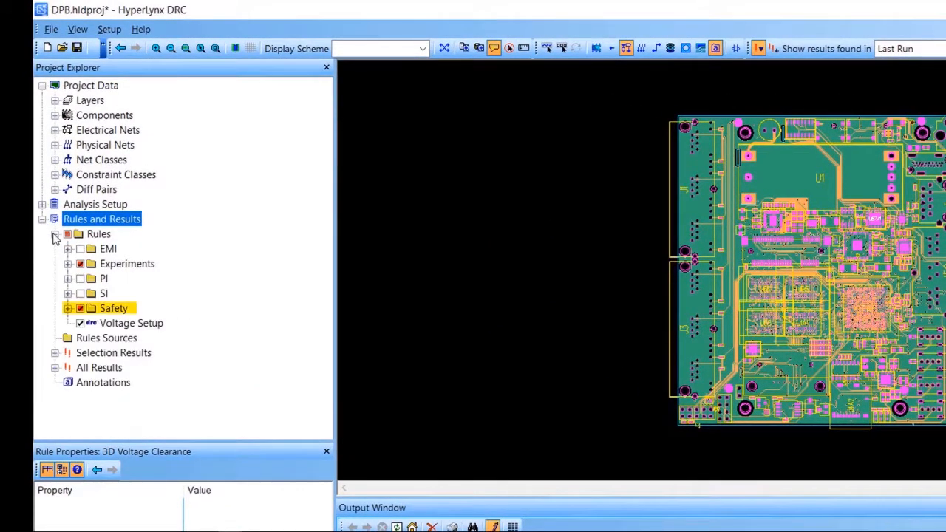
pyautogui.click(68, 309)
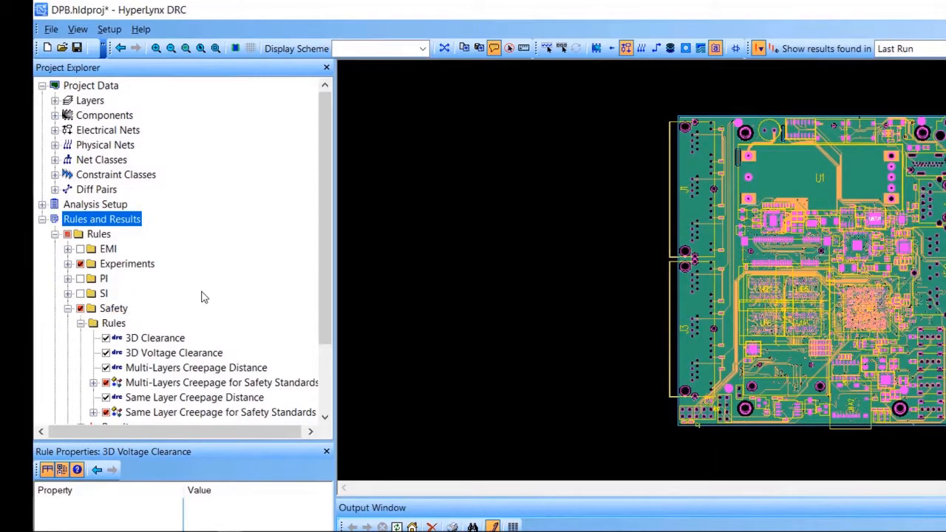
pyautogui.scroll(-2, 205, 297)
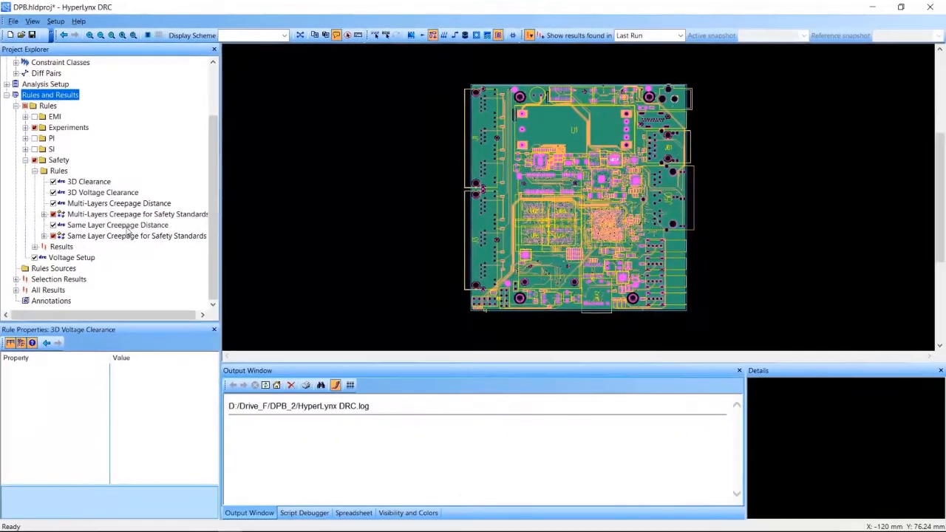
# Open the Same Layer Creepage Distance rule and review its description and parameters.
pyautogui.click(206, 309)
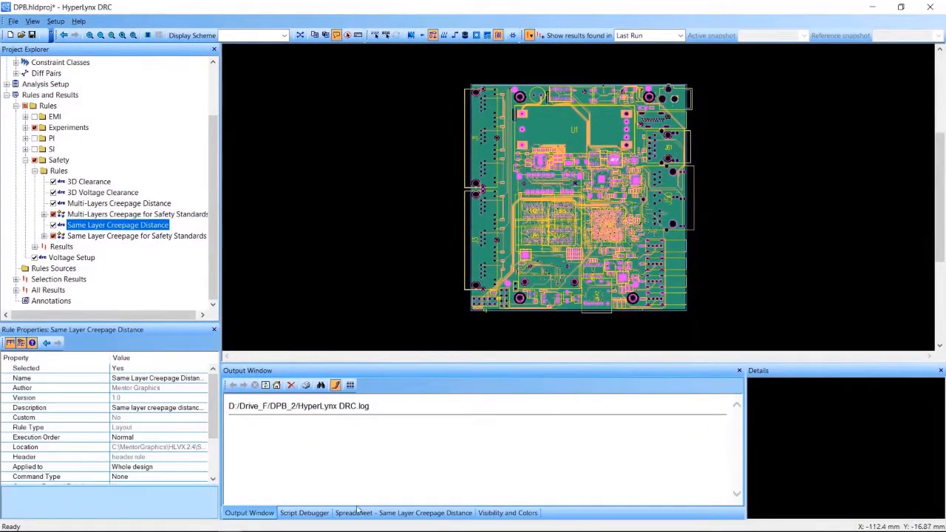
pyautogui.doubleClick(122, 225)
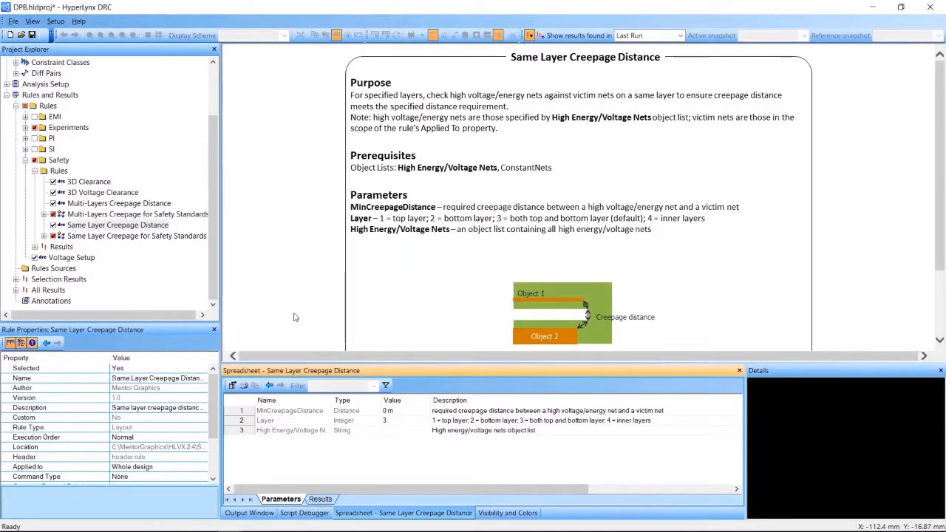
pyautogui.scroll(-3, 300, 310)
pyautogui.scroll(3, 294, 302)
# Open the Same Layer Creepage for Safety Standards rule and read its regulation, pollution degree, material group and other parameters.
pyautogui.click(147, 236)
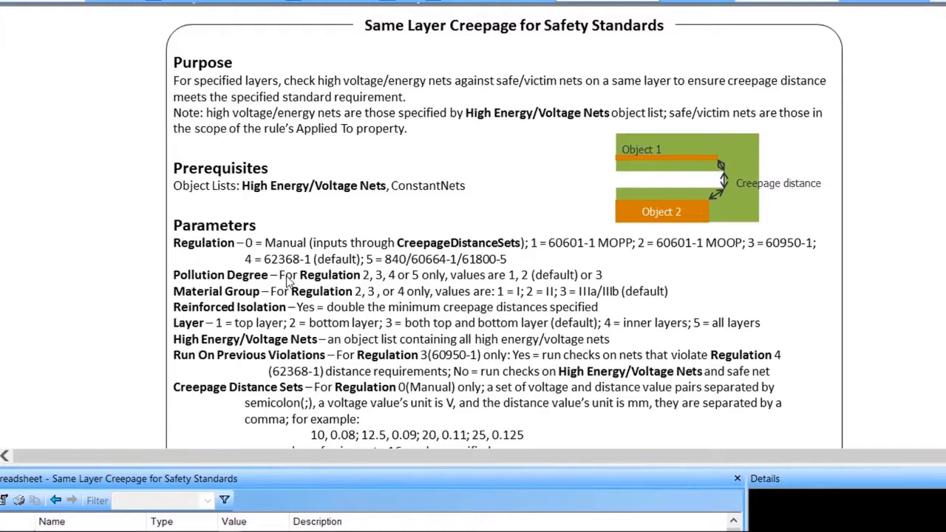
pyautogui.scroll(-2, 282, 279)
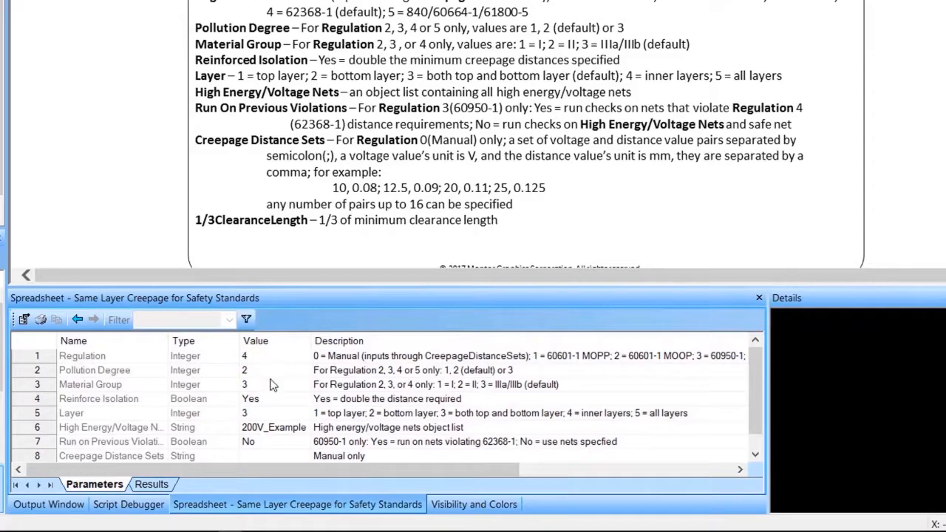
pyautogui.scroll(-1, 273, 385)
pyautogui.scroll(1, 273, 384)
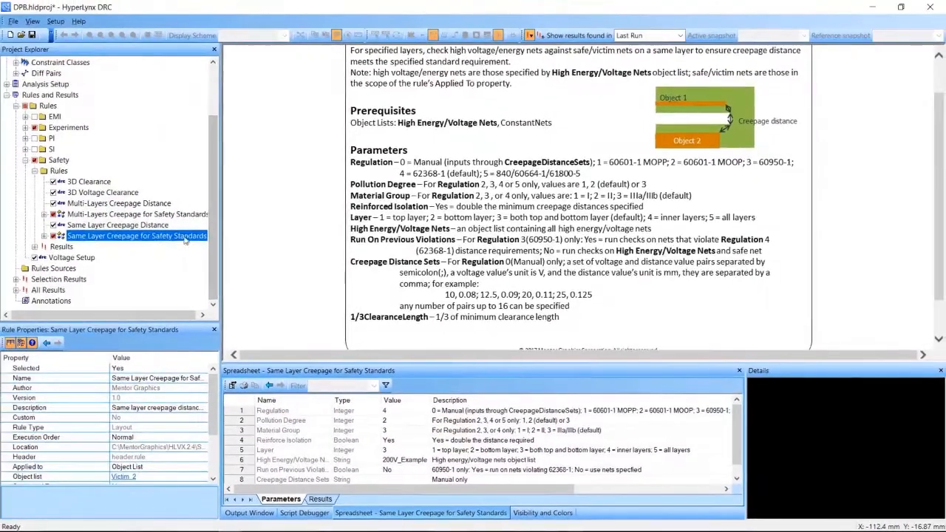
# Execute the Same Layer Creepage for Safety Standards rule and highlight its Top layer violation on the board.
pyautogui.rightClick(153, 219)
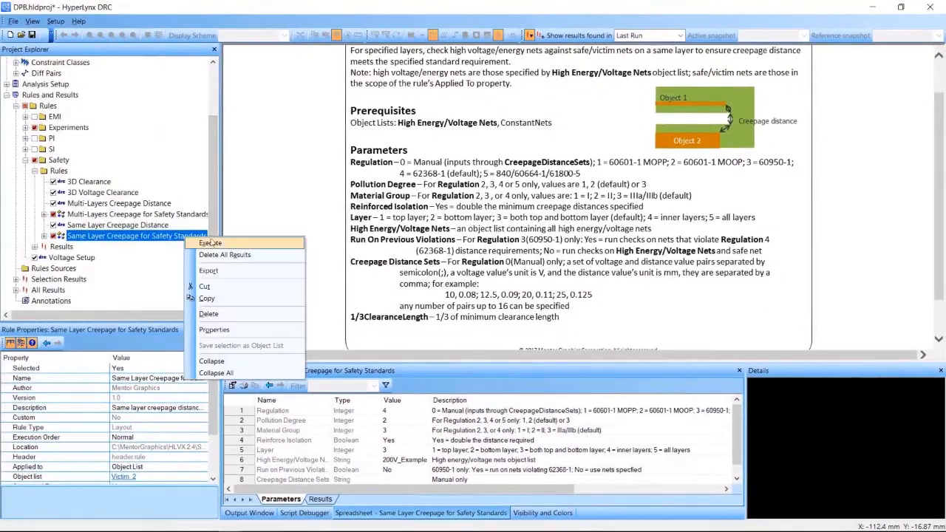
pyautogui.click(250, 246)
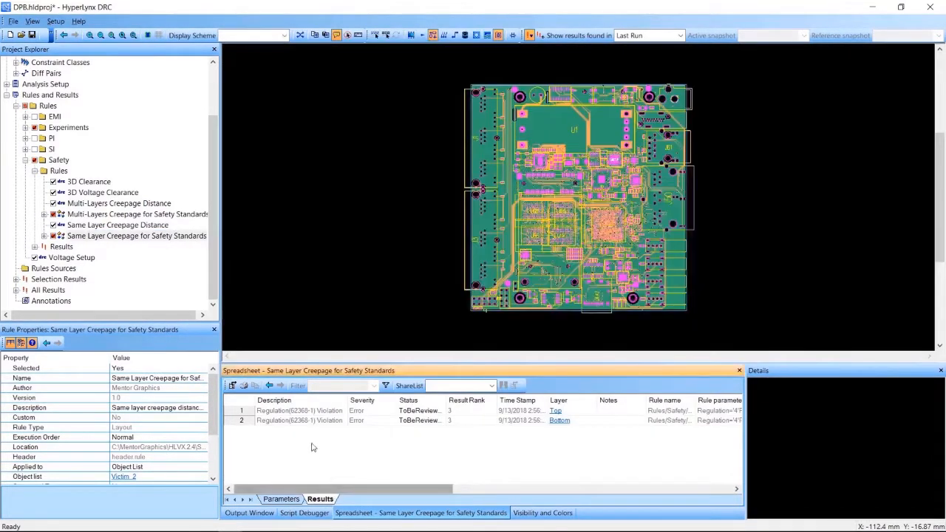
pyautogui.click(311, 411)
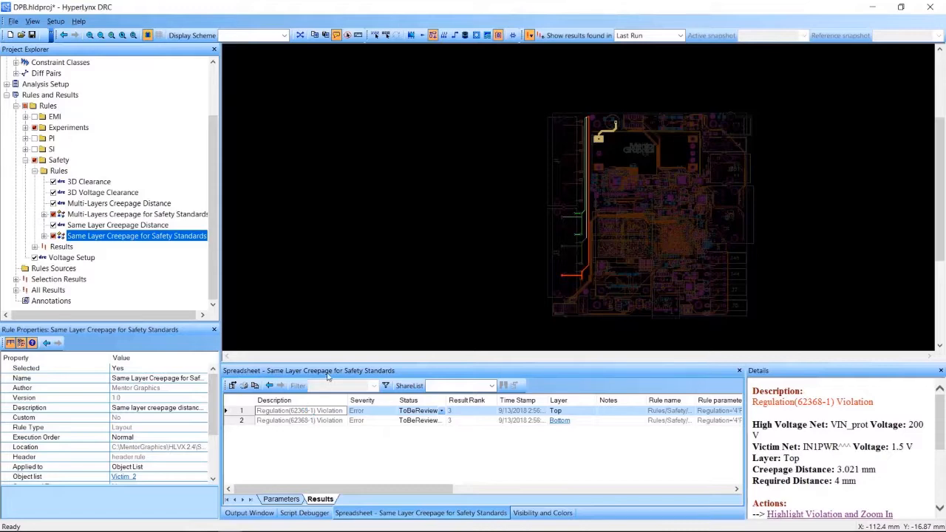
# Examine the creepage path between the high-voltage pad and the adjacent victim trace up close.
pyautogui.scroll(3, 606, 136)
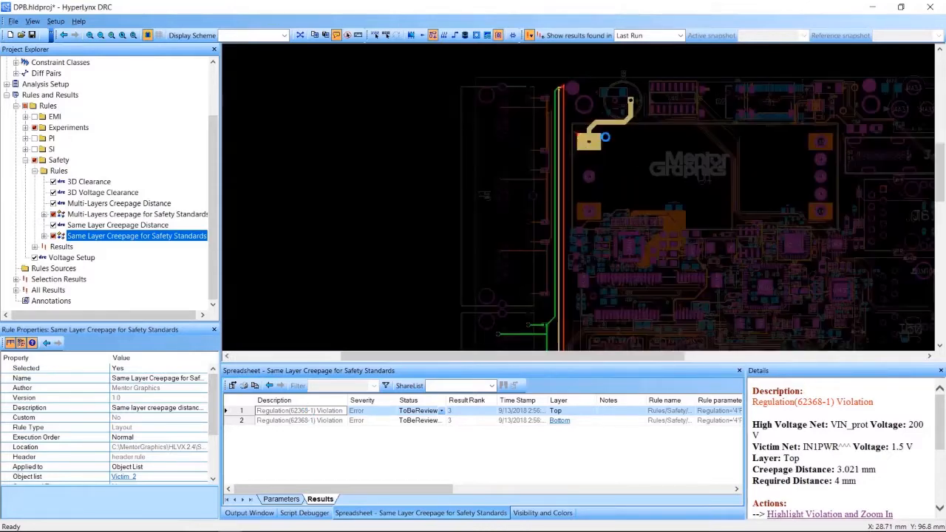
pyautogui.moveTo(564, 130)
pyautogui.scroll(5, 569, 130)
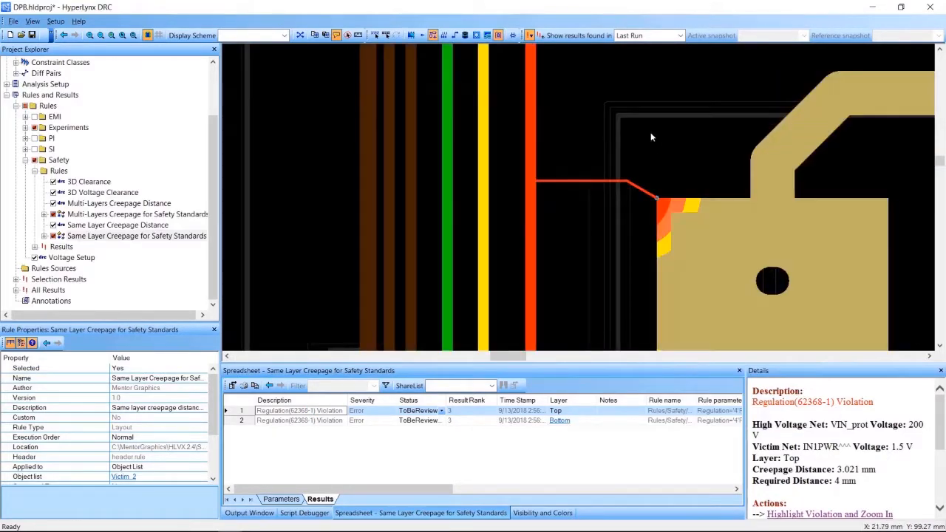
pyautogui.scroll(-3, 673, 154)
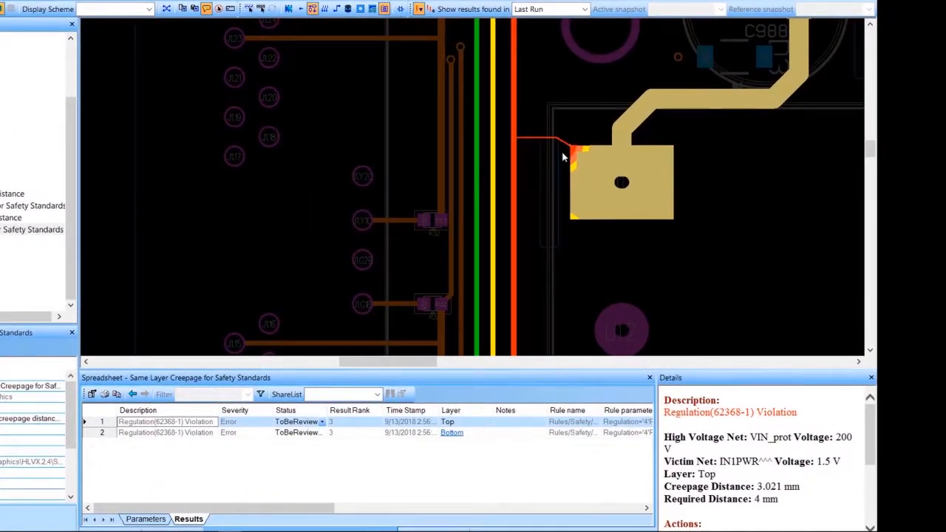
# Widen the violation details, mark the "violation path/danger zone" legend entry, and compare it with the red path on the board.
pyautogui.scroll(-1, 809, 425)
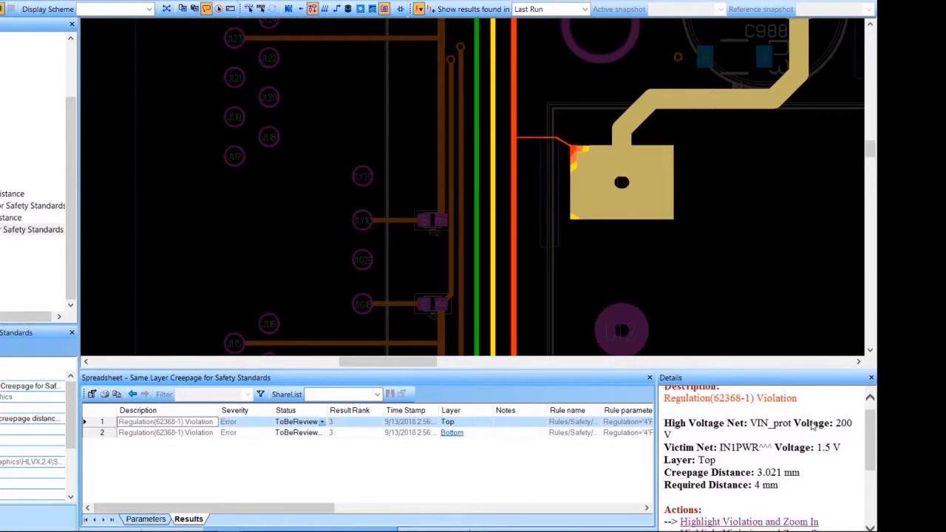
pyautogui.moveTo(658, 426); pyautogui.dragTo(532, 427)
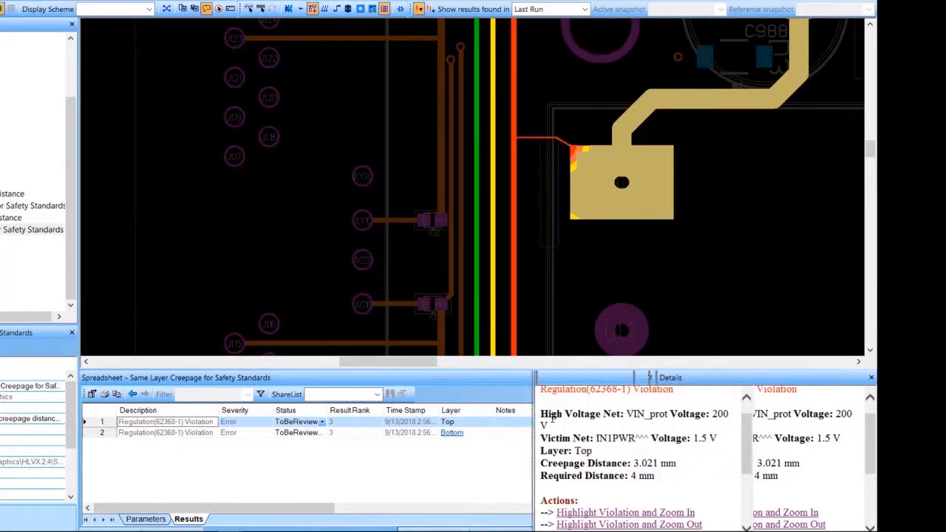
pyautogui.scroll(-5, 794, 431)
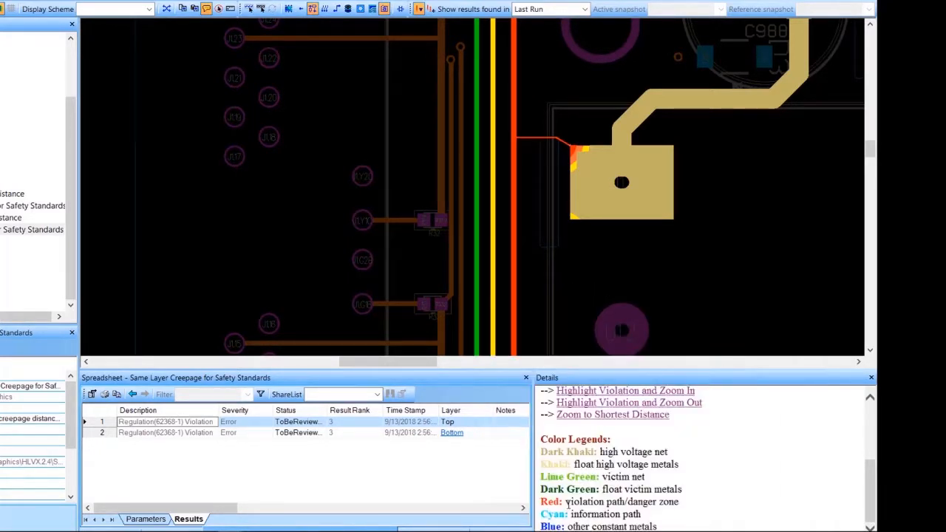
pyautogui.moveTo(566, 502); pyautogui.dragTo(678, 503)
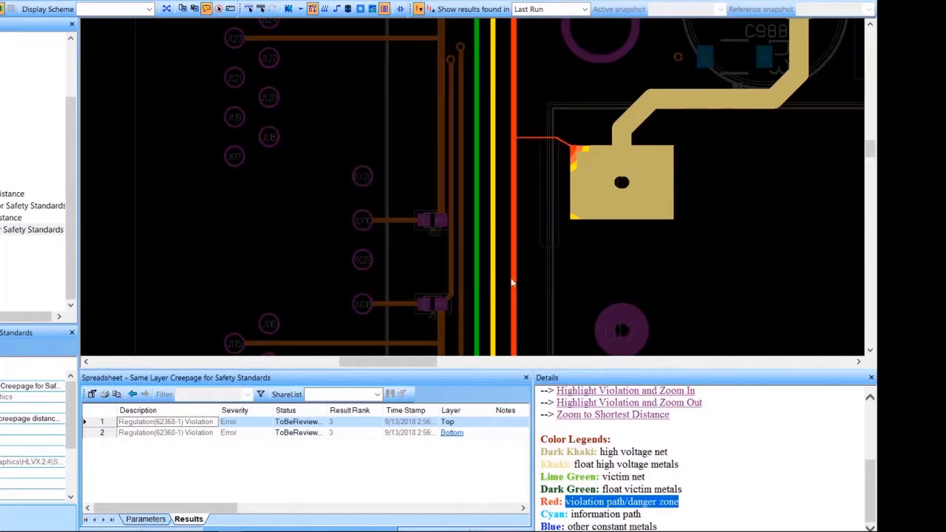
pyautogui.scroll(4, 552, 142)
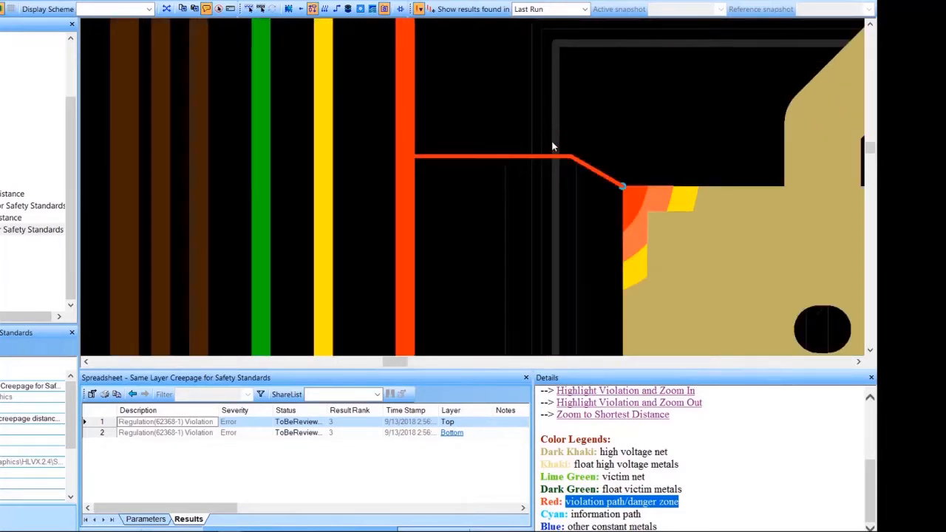
pyautogui.scroll(-5, 547, 199)
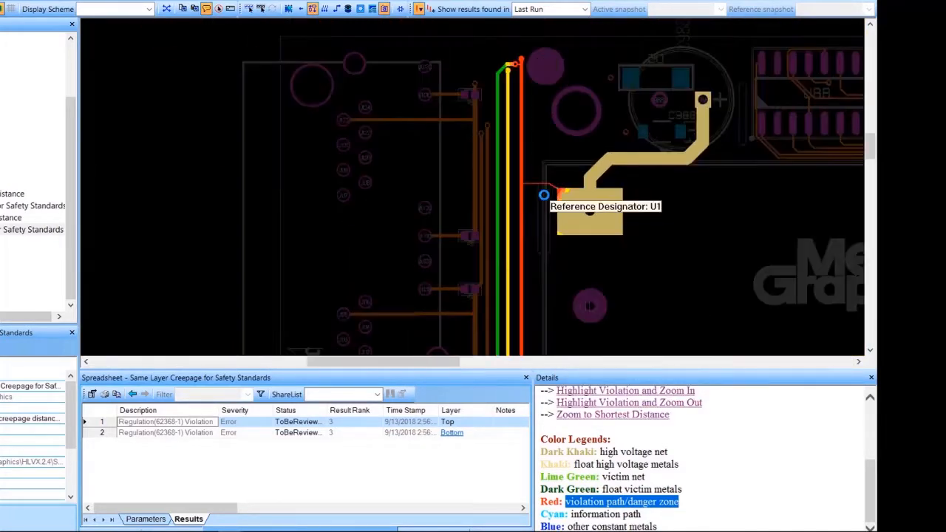
pyautogui.moveTo(590, 178)
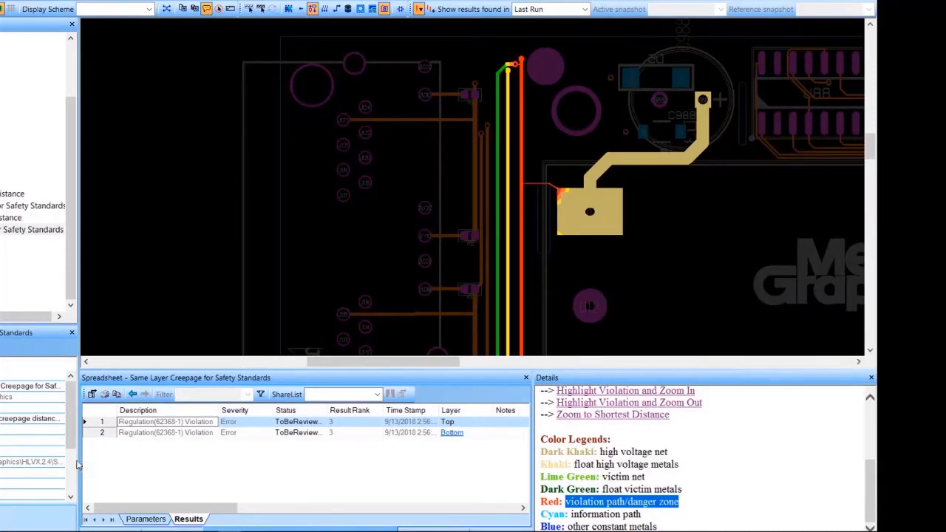
# Revisit the same-layer safety rule's parameters and review the description and parameters of Multi-Layers Creepage for Safety Standards.
pyautogui.click(146, 520)
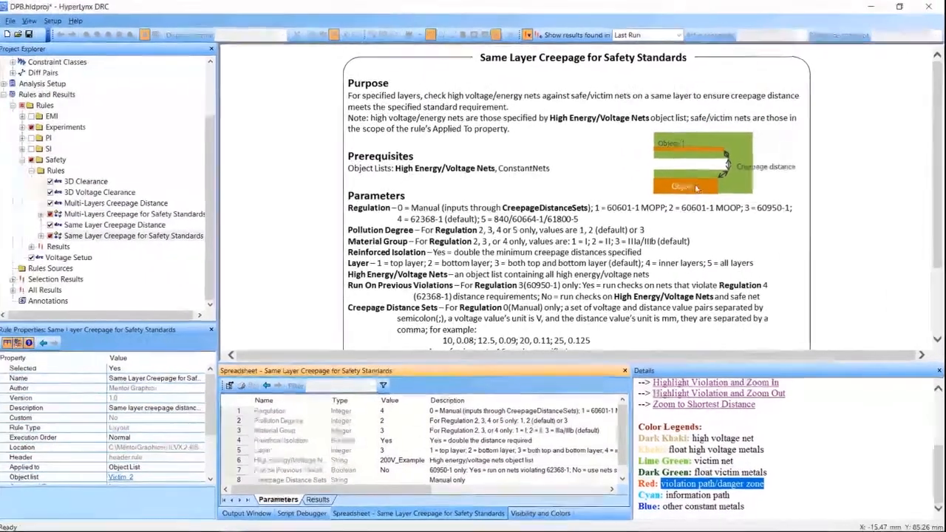
pyautogui.scroll(-3, 151, 227)
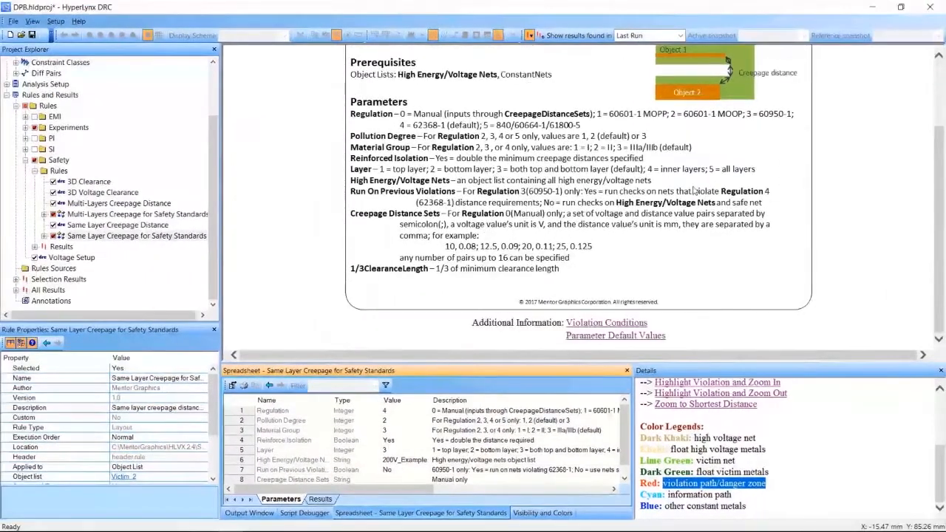
pyautogui.click(124, 214)
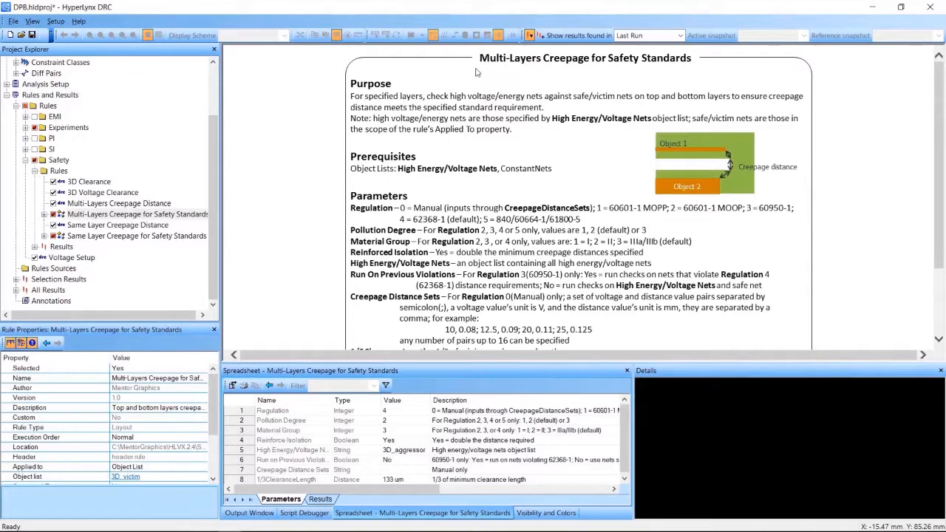
pyautogui.scroll(-2, 540, 73)
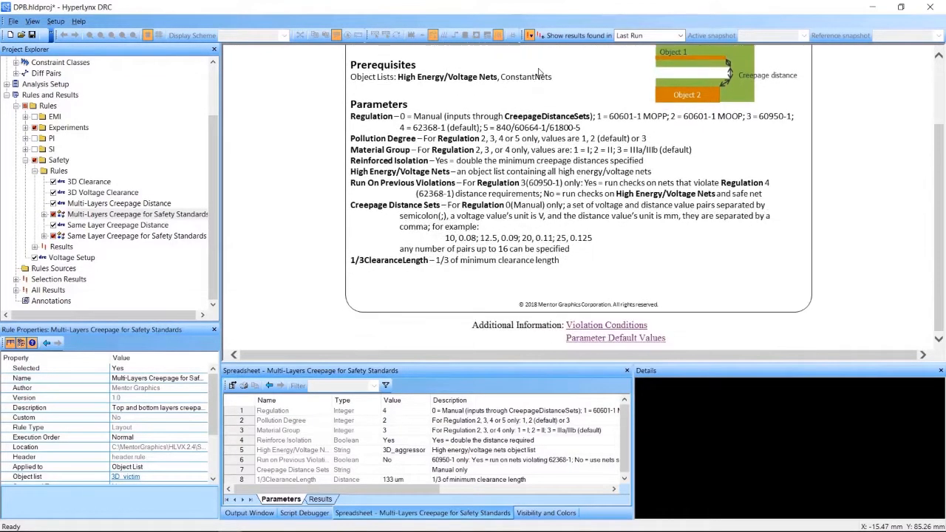
# Execute the Multi-Layers Creepage for Safety Standards rule and highlight its violation from the results on the board.
pyautogui.rightClick(148, 214)
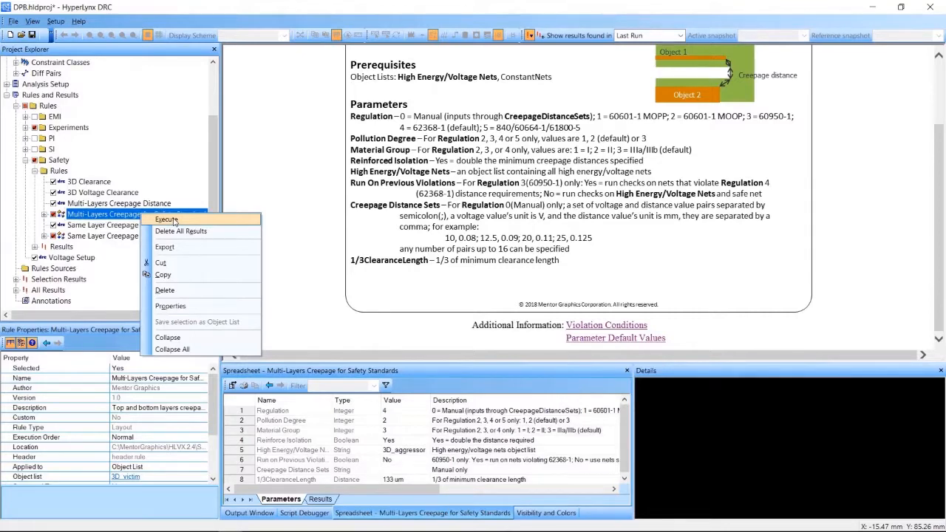
pyautogui.click(167, 220)
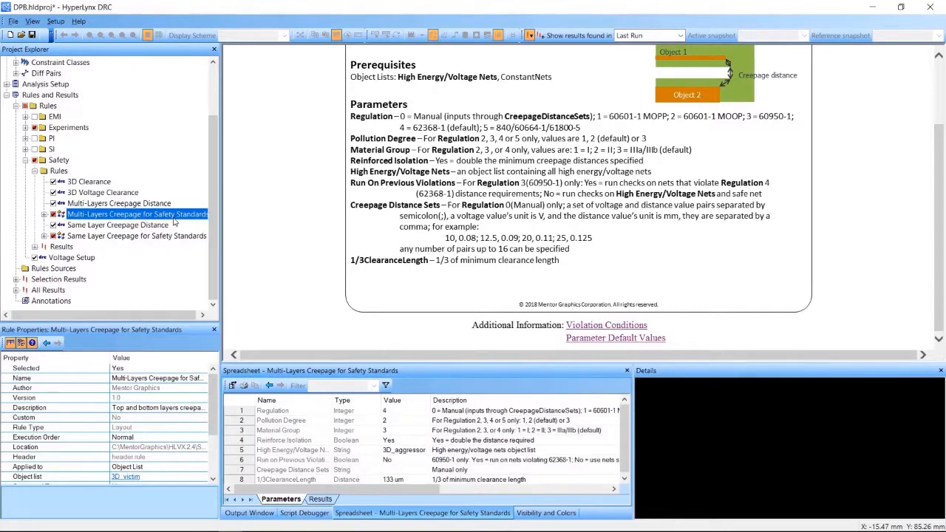
pyautogui.click(320, 500)
pyautogui.click(298, 412)
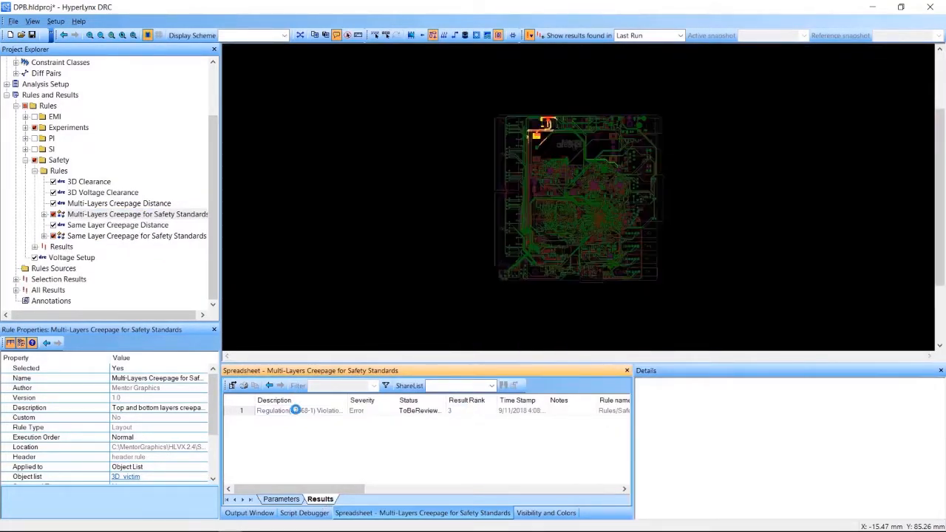
# Compare the highlighted multi-layer violation with the color legend, marking the "Lime Green: victim net" and "float victim metals" entries.
pyautogui.scroll(3, 547, 124)
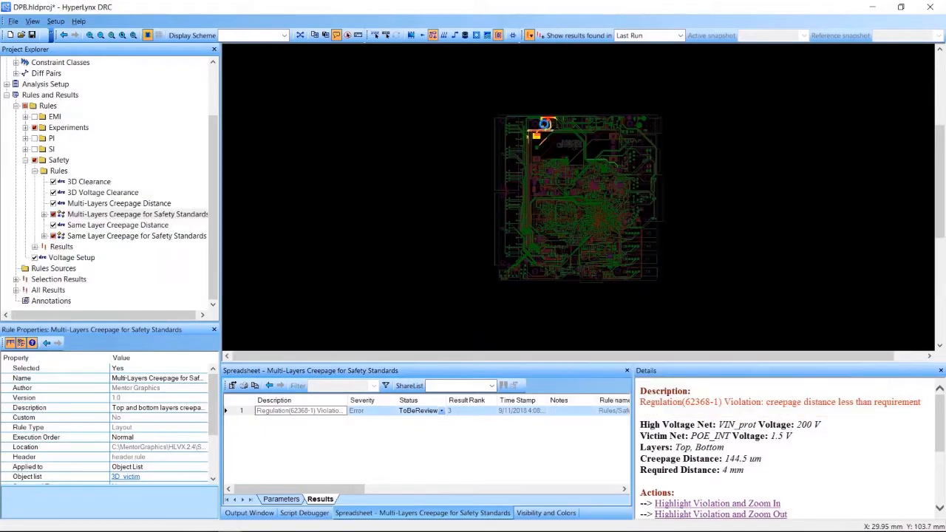
pyautogui.scroll(2, 580, 122)
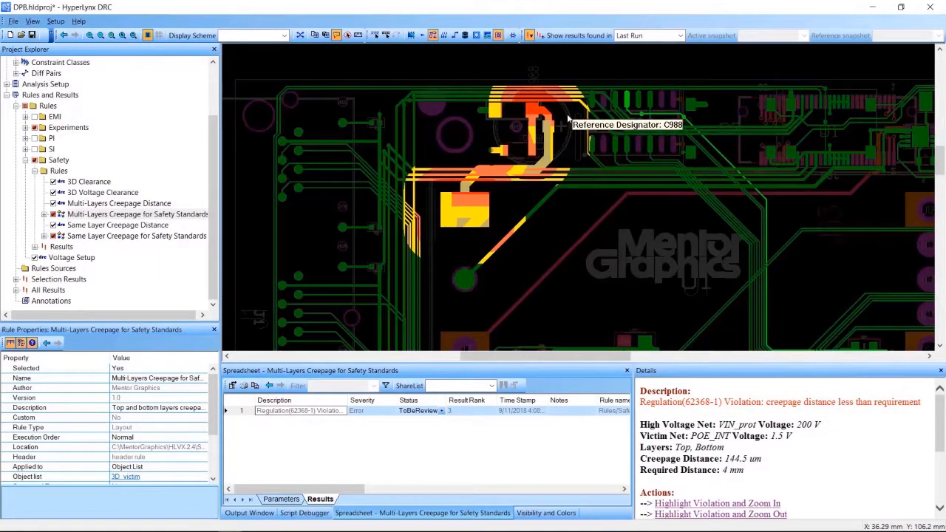
pyautogui.scroll(1, 590, 115)
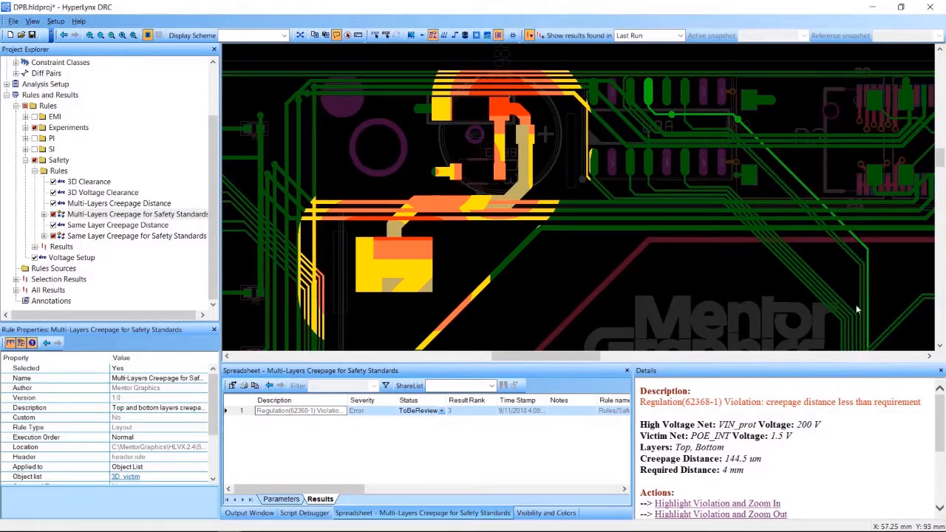
pyautogui.scroll(-5, 891, 439)
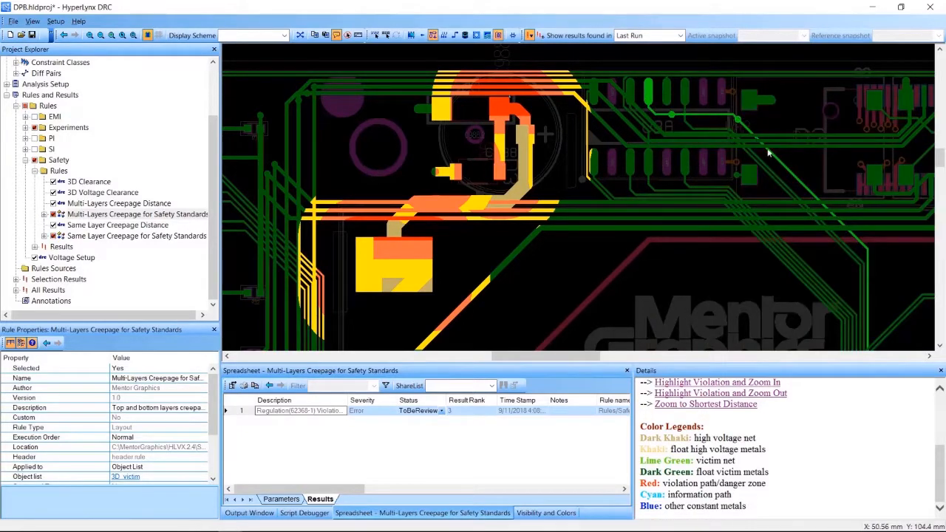
pyautogui.moveTo(736, 461); pyautogui.dragTo(637, 463)
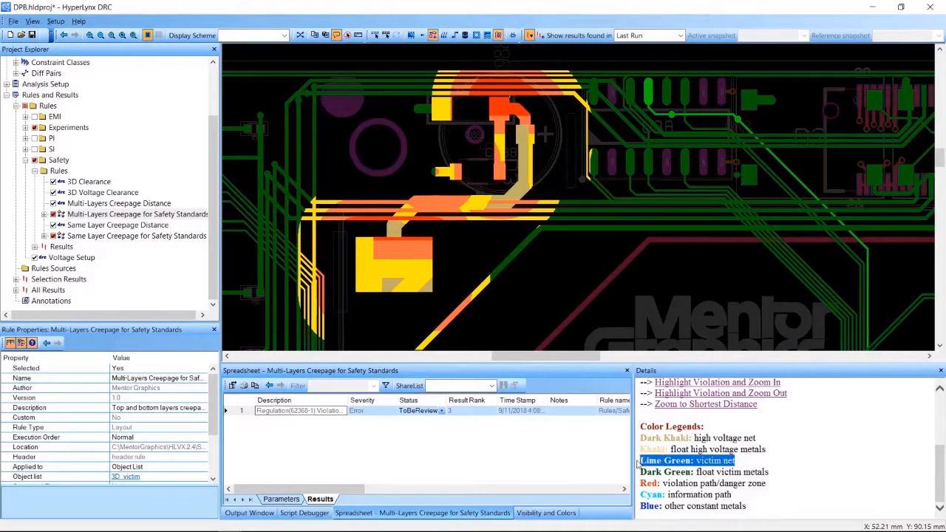
pyautogui.click(816, 444)
pyautogui.moveTo(772, 477); pyautogui.dragTo(699, 479)
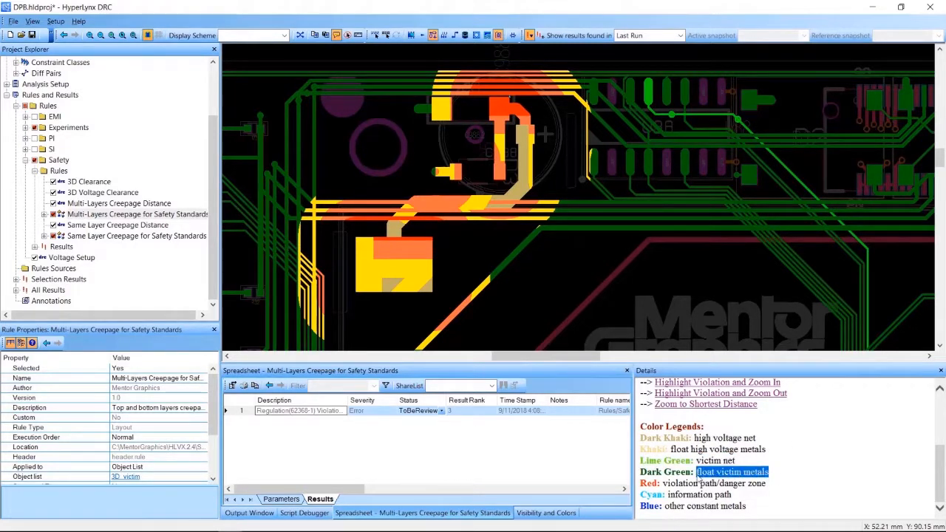
pyautogui.click(787, 445)
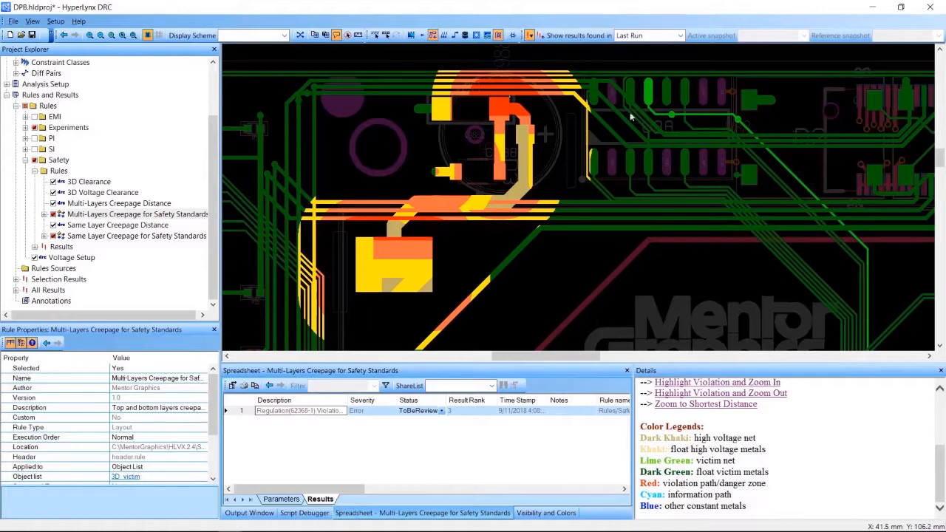
# Examine the shortest creepage path between the high-voltage pad's corner and the adjacent trace up close.
pyautogui.scroll(1, 558, 116)
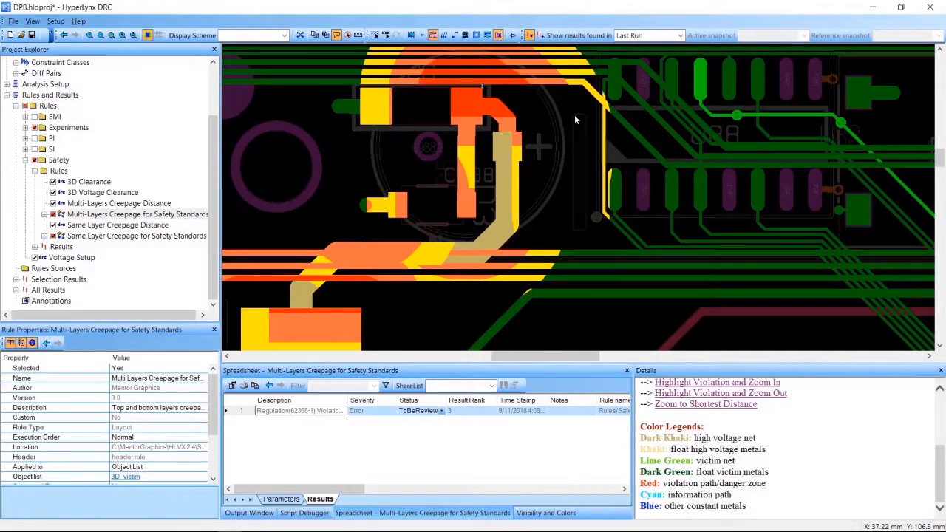
pyautogui.scroll(-1, 574, 115)
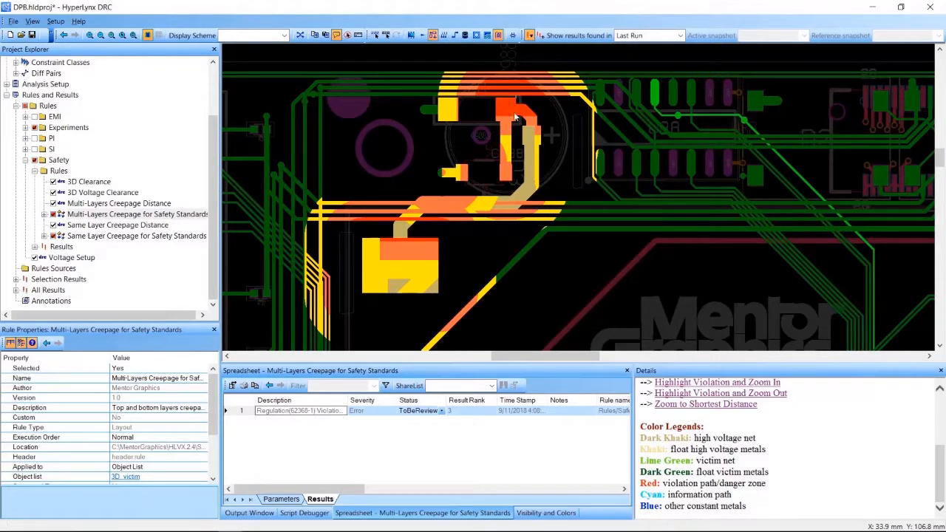
pyautogui.scroll(3, 507, 95)
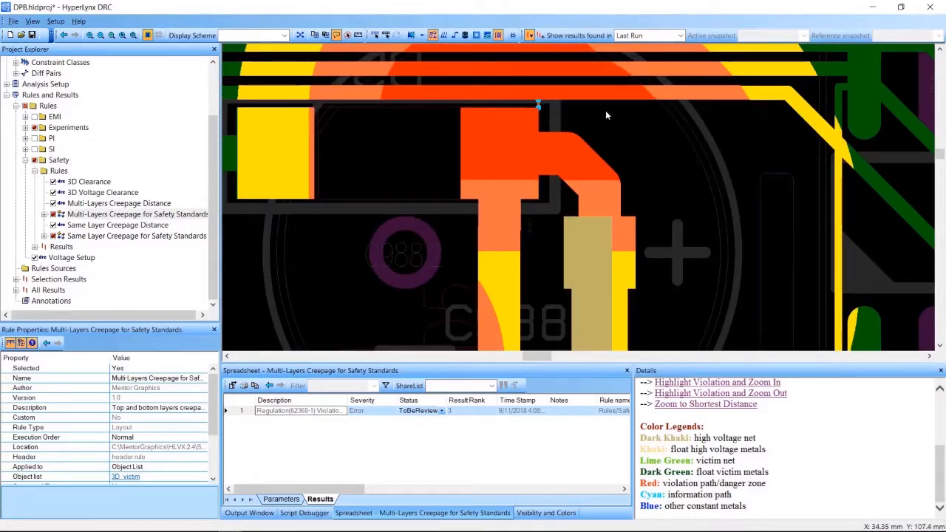
pyautogui.scroll(3, 526, 100)
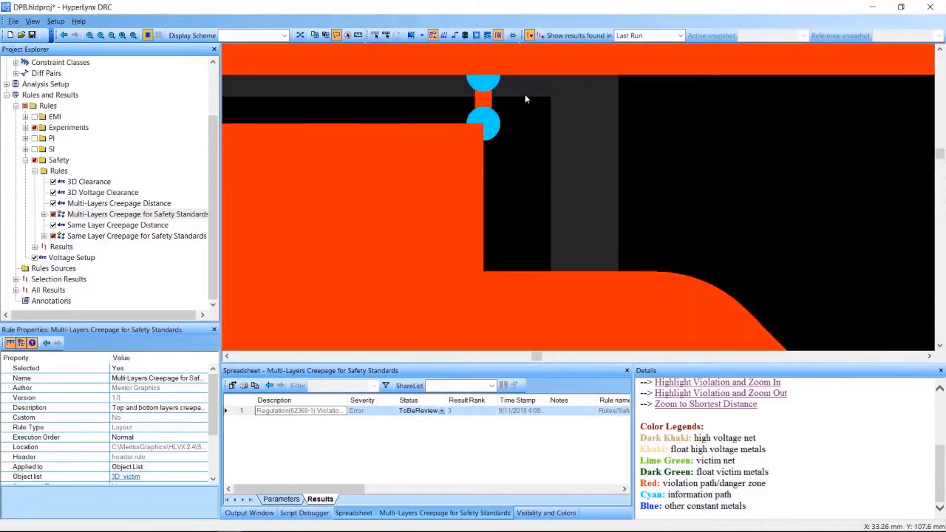
pyautogui.scroll(1, 627, 155)
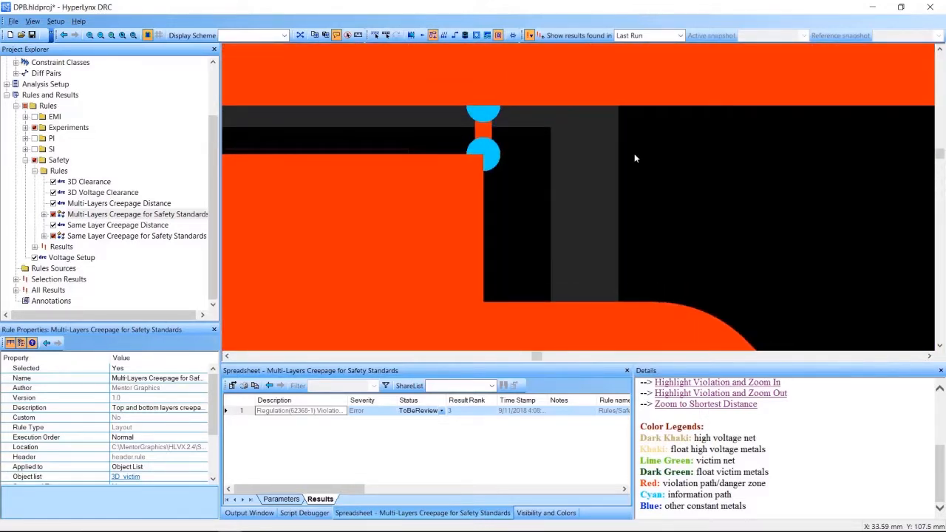
# Review the multi-layer violation's nets, voltages, layers, creepage distance and required distance, along with the surrounding board area.
pyautogui.scroll(5, 857, 452)
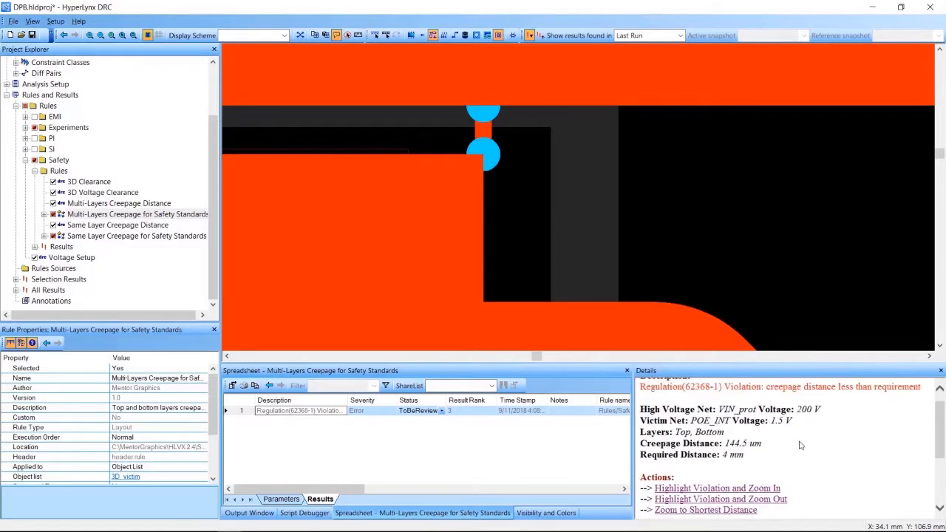
pyautogui.scroll(-1, 798, 442)
pyautogui.scroll(1, 784, 424)
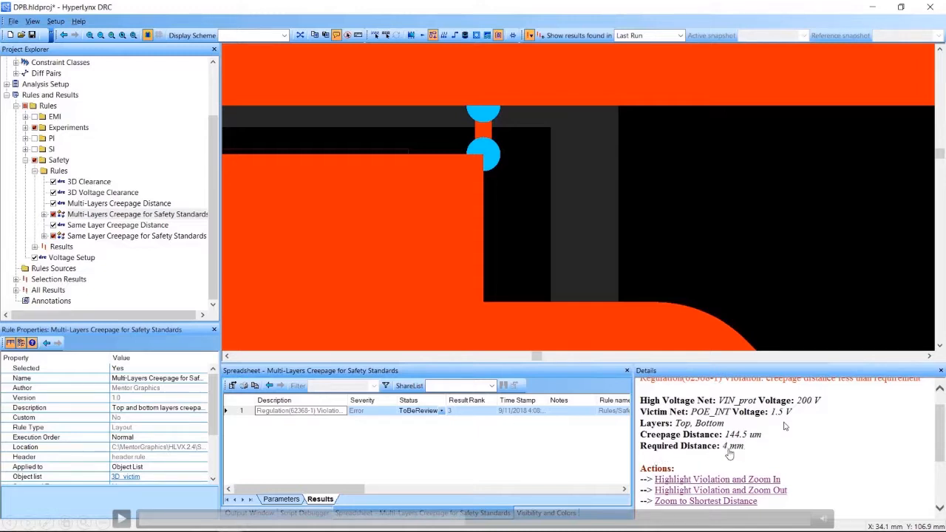
pyautogui.click(121, 519)
pyautogui.scroll(1, 785, 426)
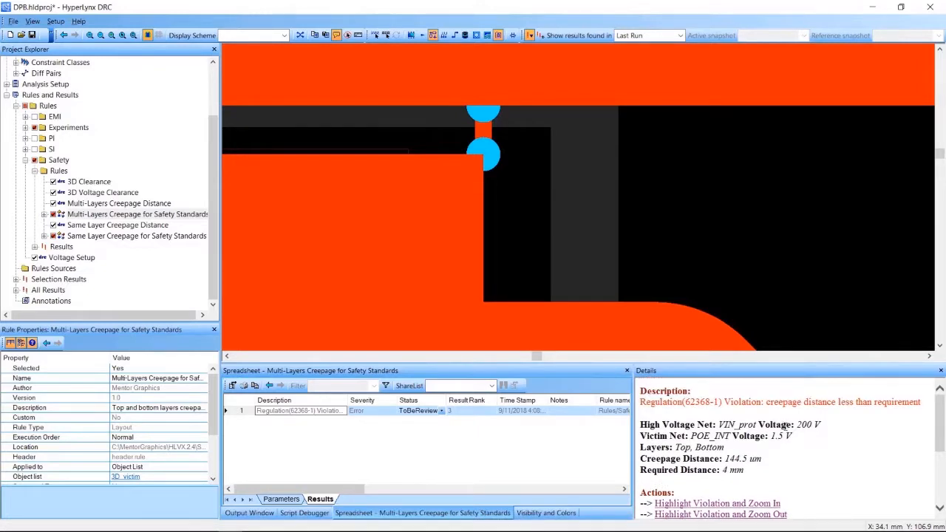
pyautogui.scroll(-5, 724, 235)
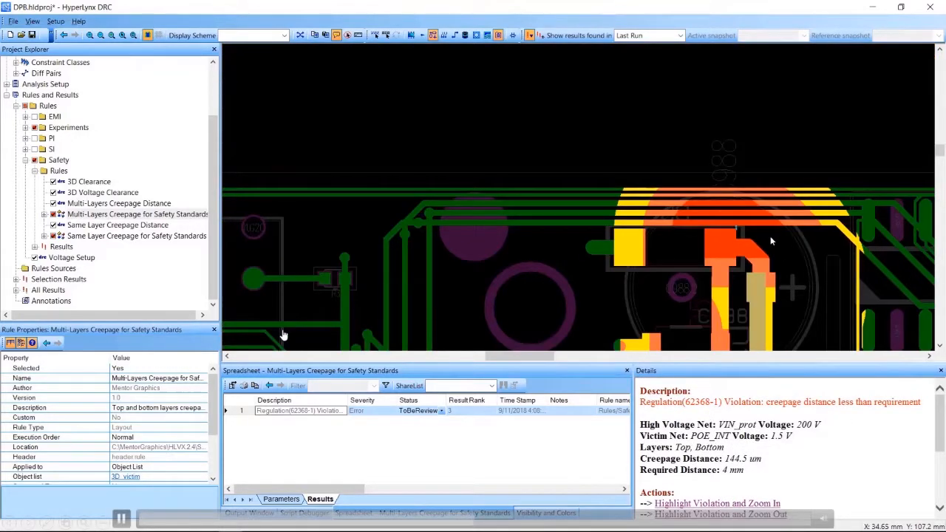
pyautogui.moveTo(503, 357); pyautogui.dragTo(530, 357)
pyautogui.scroll(-1, 586, 301)
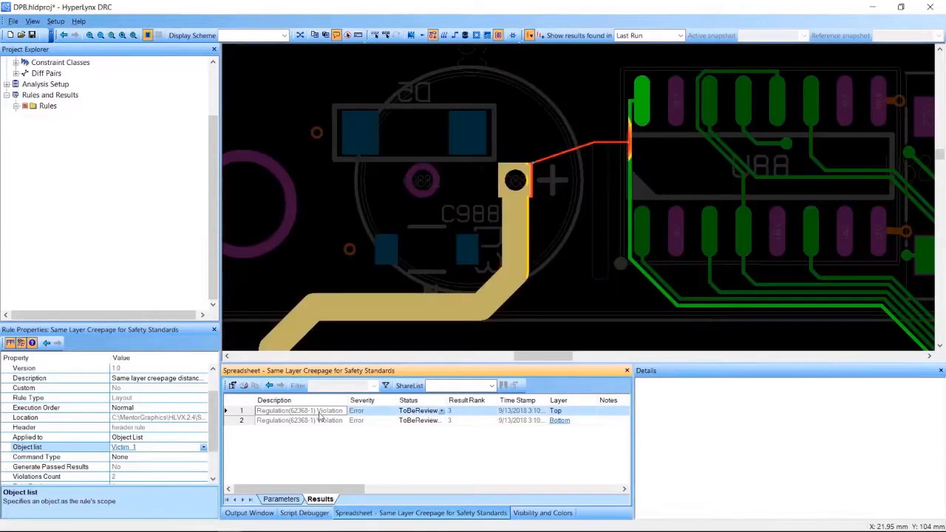
# Select the Top-layer violation in the same-layer creepage results and examine its path from the high-voltage pad to the victim trace.
pyautogui.click(319, 412)
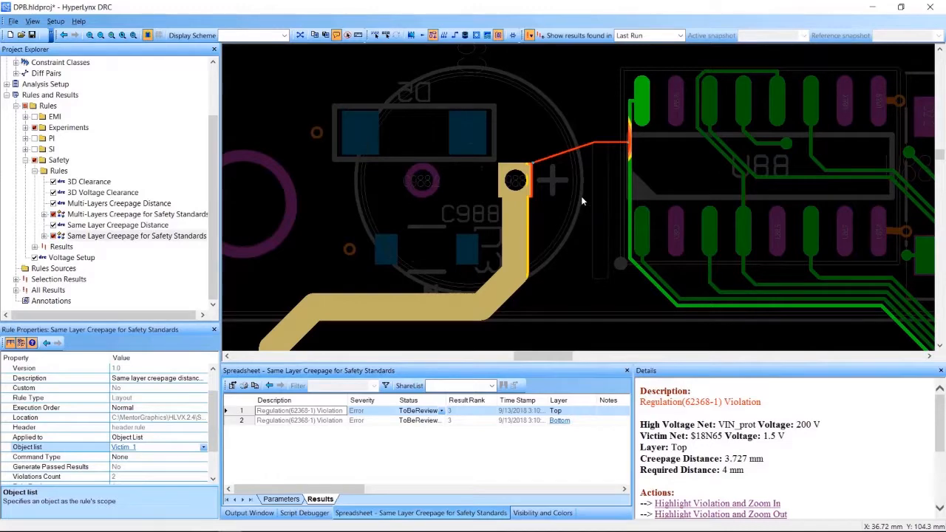
pyautogui.scroll(-1, 727, 448)
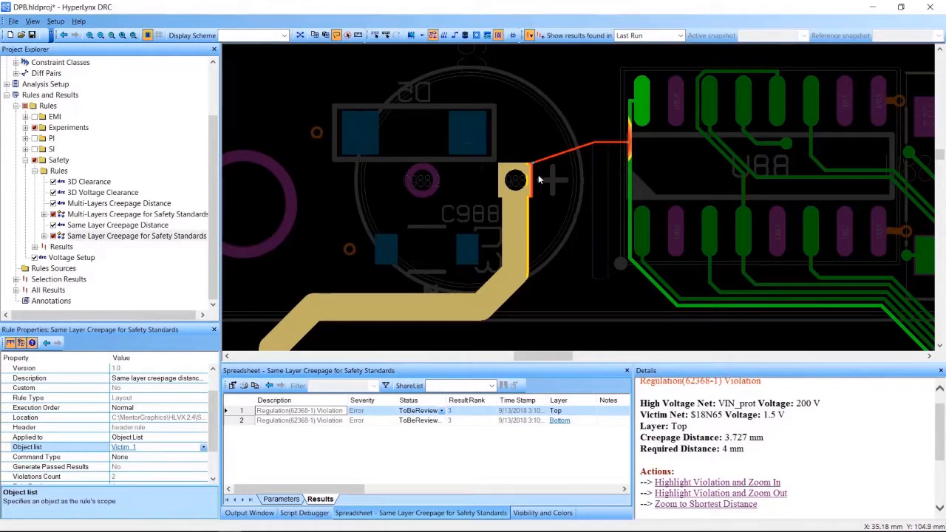
pyautogui.scroll(3, 557, 154)
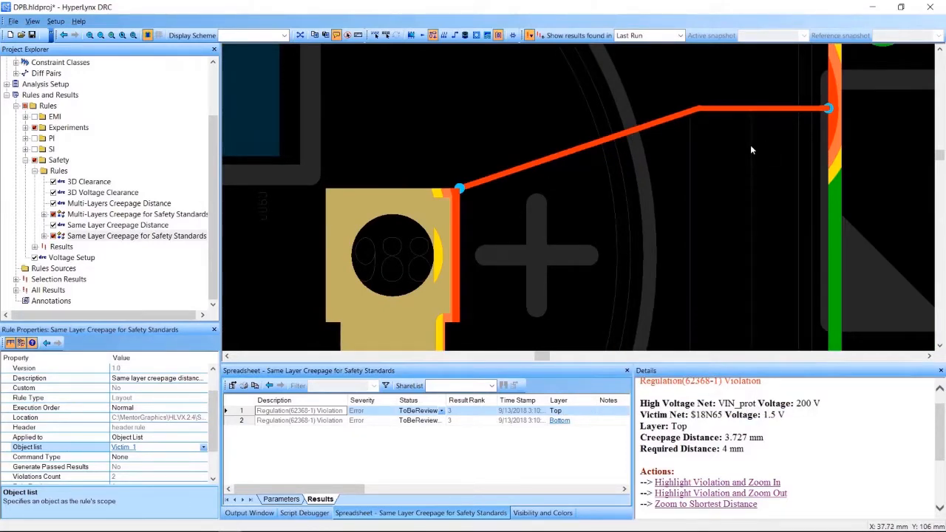
pyautogui.scroll(-1, 750, 150)
# Turn off Dim Mode and examine how the same-layer creepage path bends around the slot between C988 and U88.
pyautogui.click(147, 35)
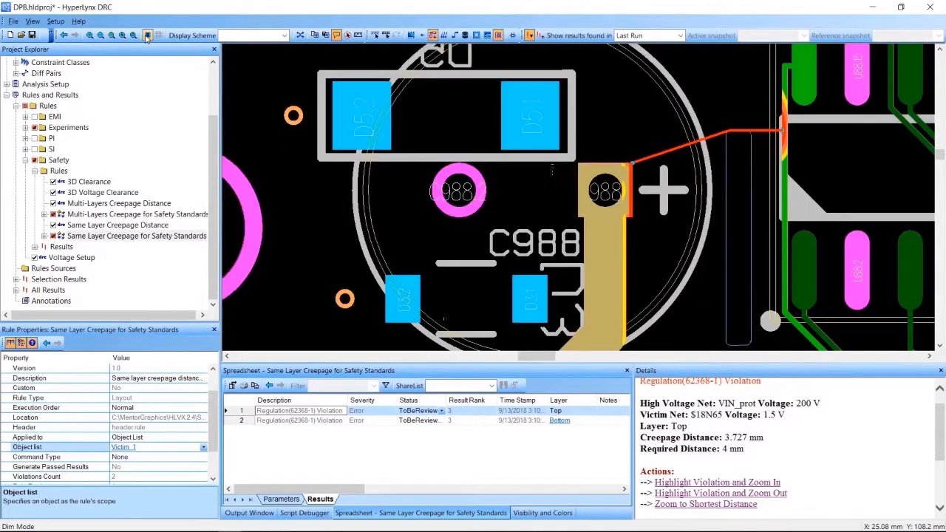
pyautogui.scroll(-2, 741, 206)
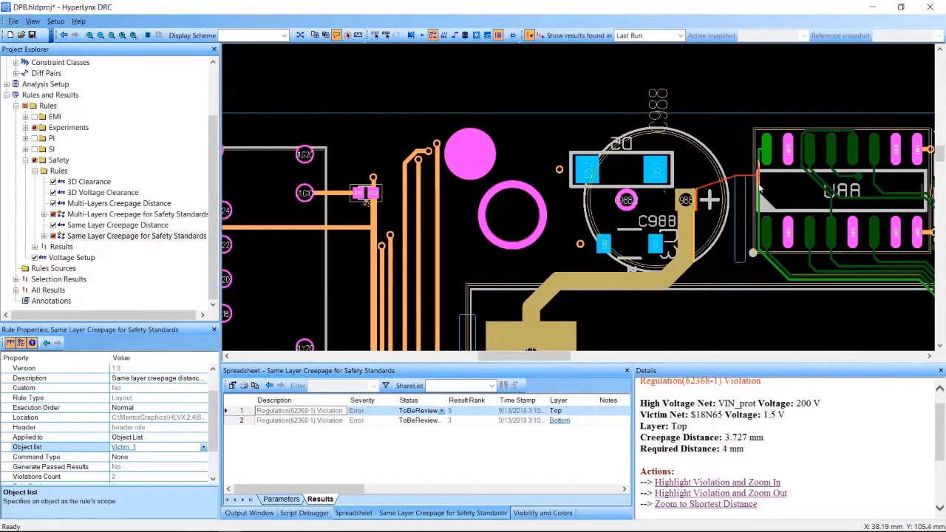
pyautogui.scroll(1, 796, 183)
pyautogui.scroll(2, 797, 184)
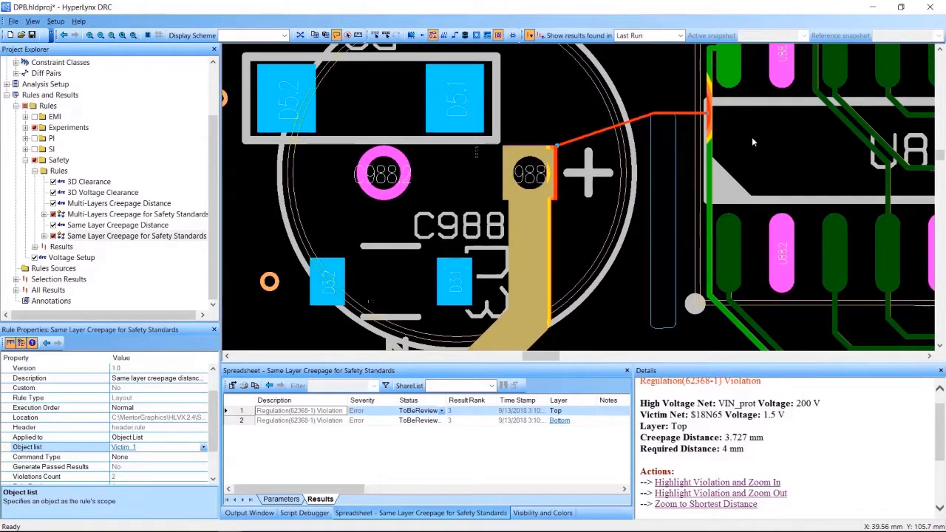
pyautogui.scroll(1, 752, 138)
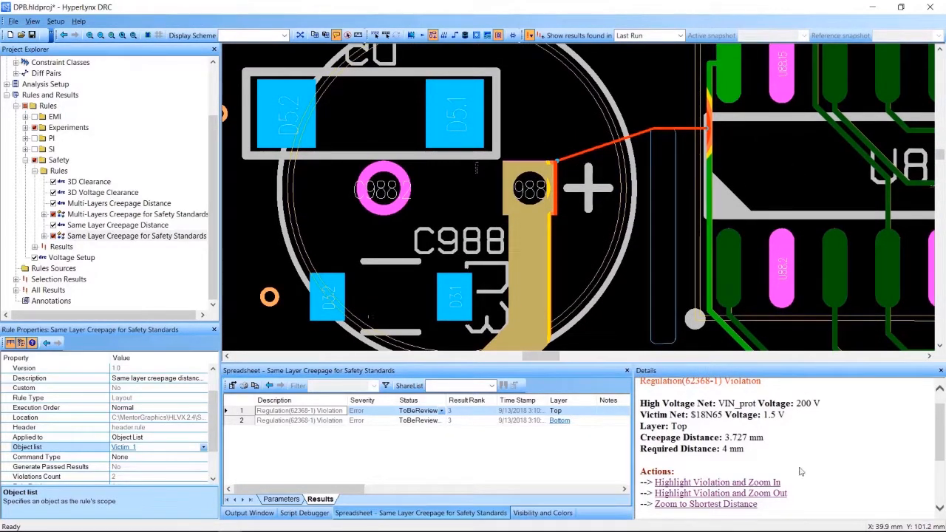
pyautogui.scroll(-4, 800, 471)
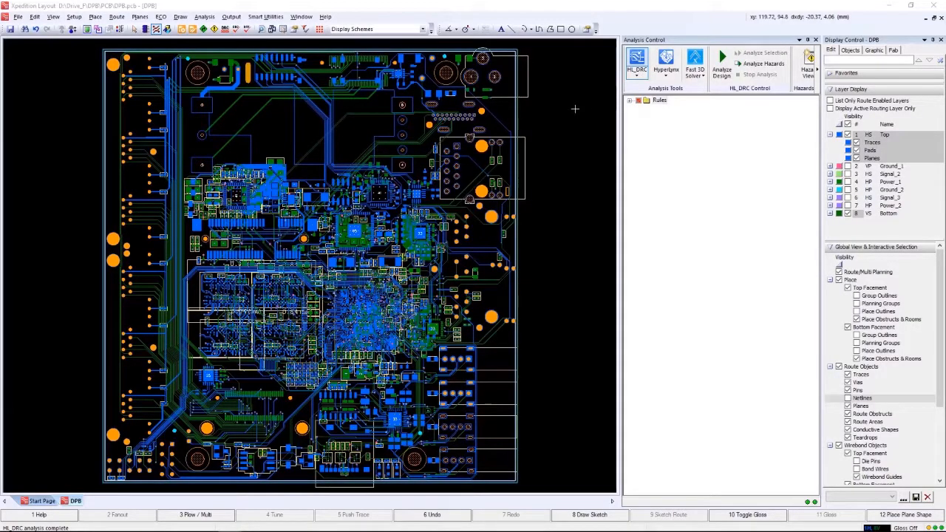
# In Xpedition Layout, expand the Safety rules and analyze the design with Multi-Layers Creepage Distance enabled under HL_DRC.
pyautogui.click(630, 101)
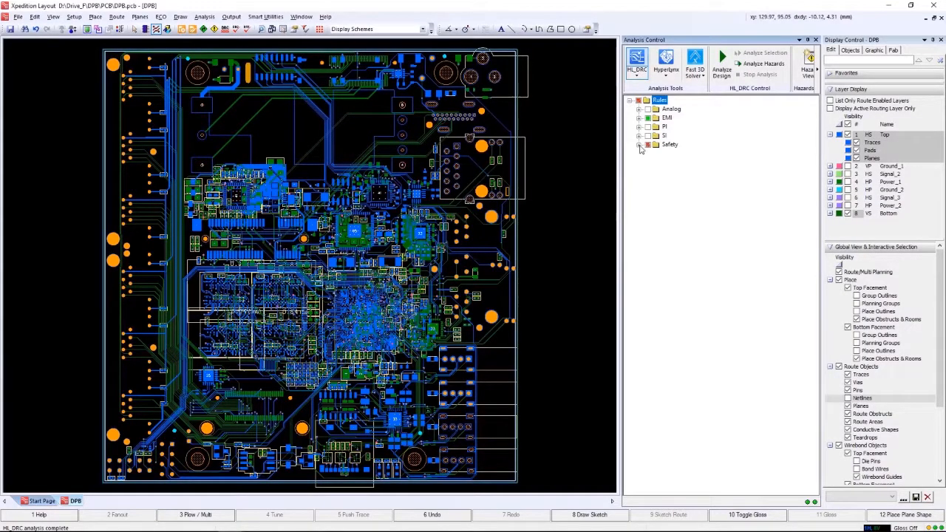
pyautogui.click(639, 146)
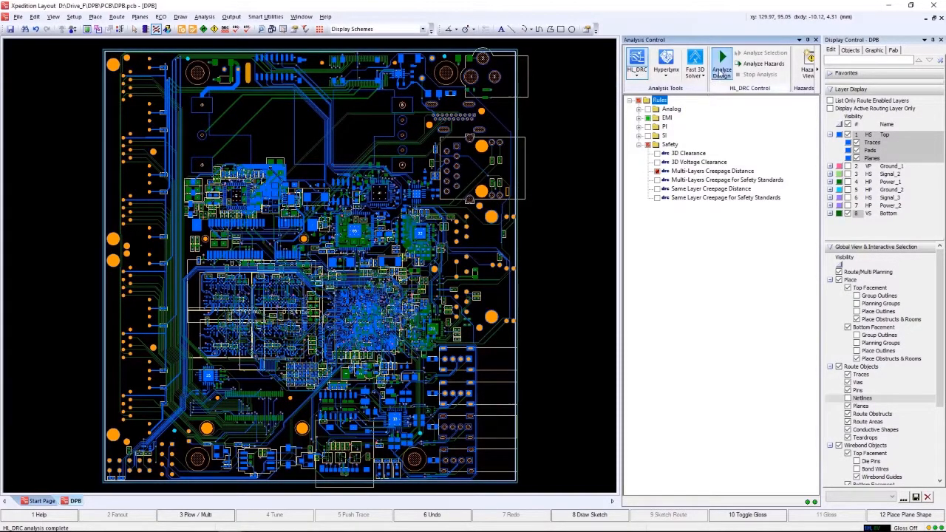
pyautogui.click(720, 71)
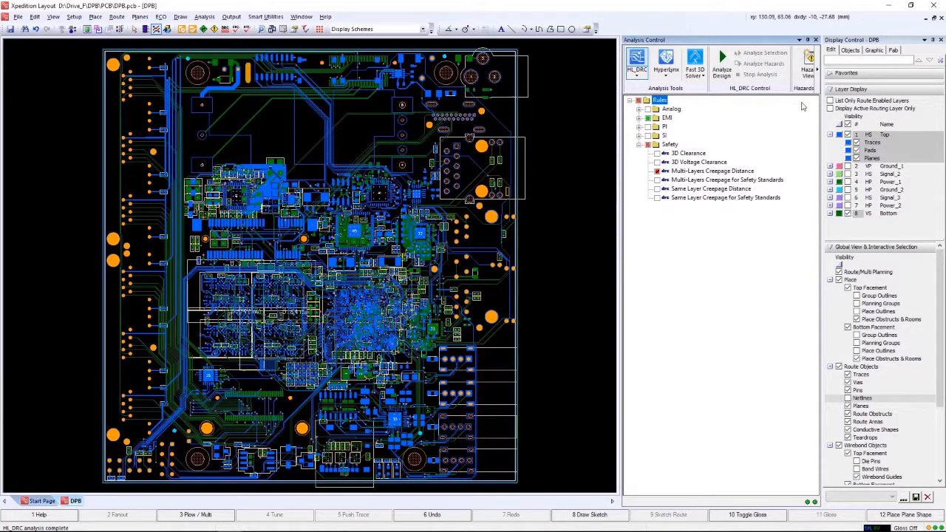
# Show the HL_DRC hazards and select the Multi-Layers Creepage Distance violation to locate it on the board.
pyautogui.click(808, 63)
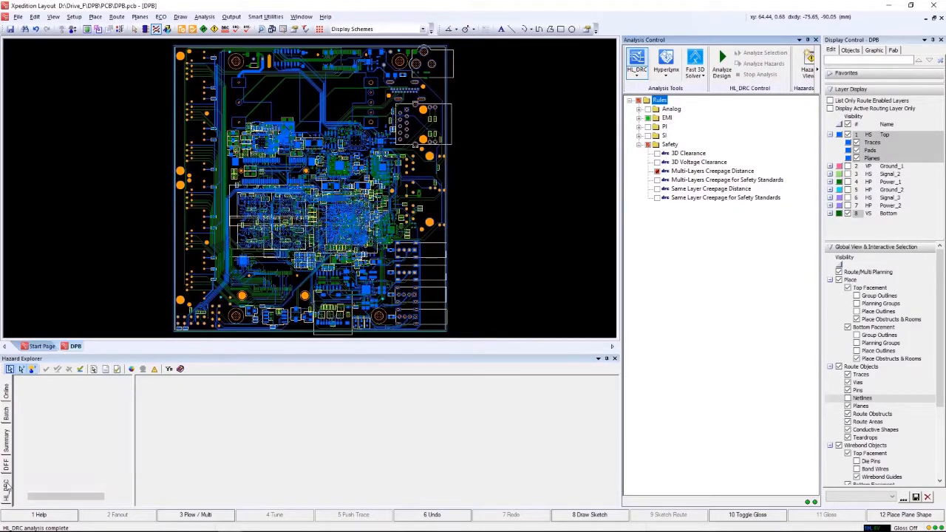
pyautogui.click(7, 486)
pyautogui.click(115, 411)
pyautogui.click(166, 395)
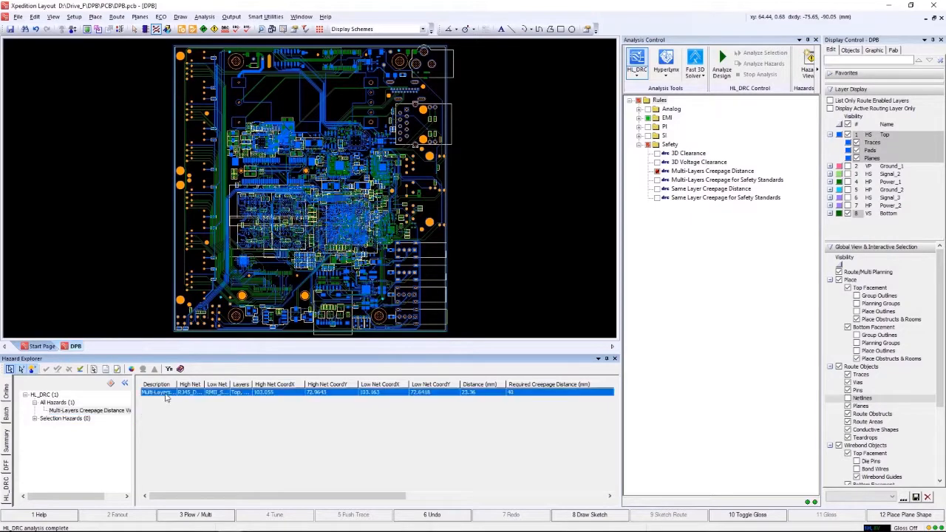
# Examine the highlighted creepage hazard beside the rectangular slot near pads L3 and L4 up close.
pyautogui.scroll(3, 394, 208)
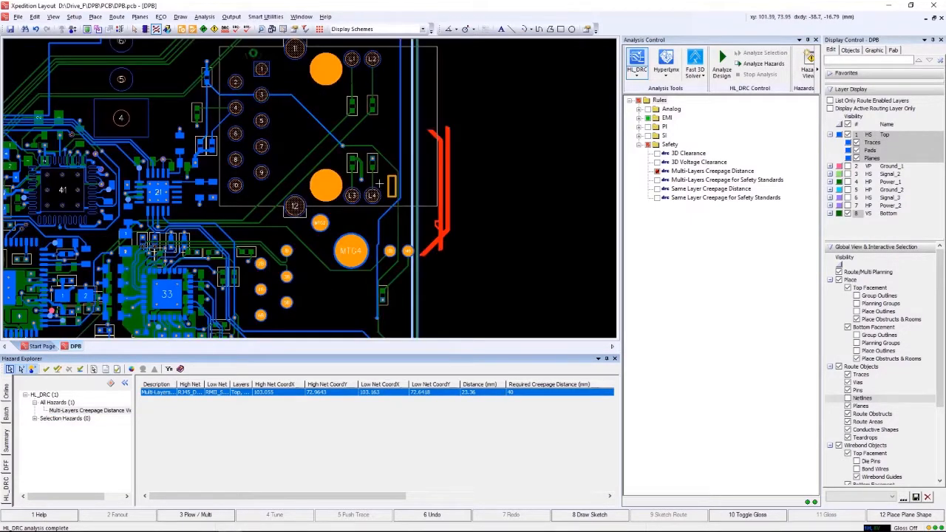
pyautogui.scroll(3, 379, 183)
pyautogui.scroll(2, 469, 206)
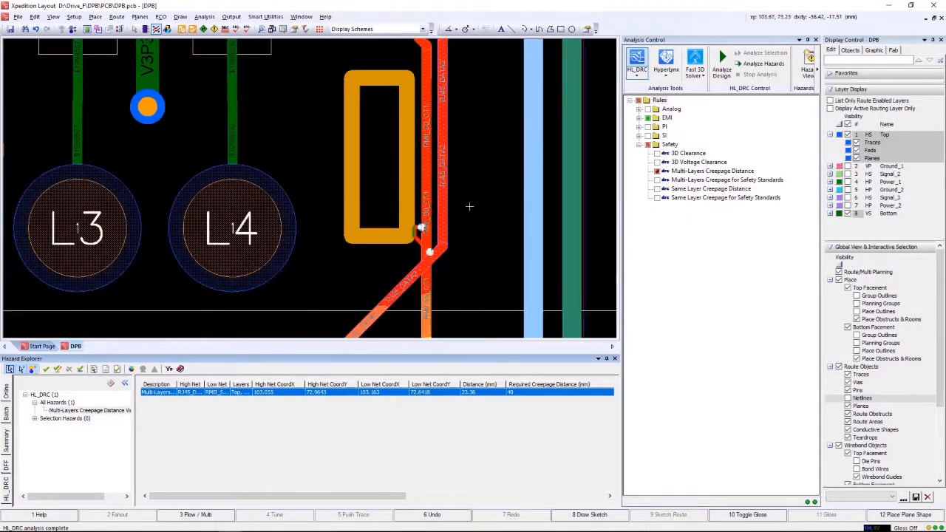
pyautogui.scroll(-2, 469, 207)
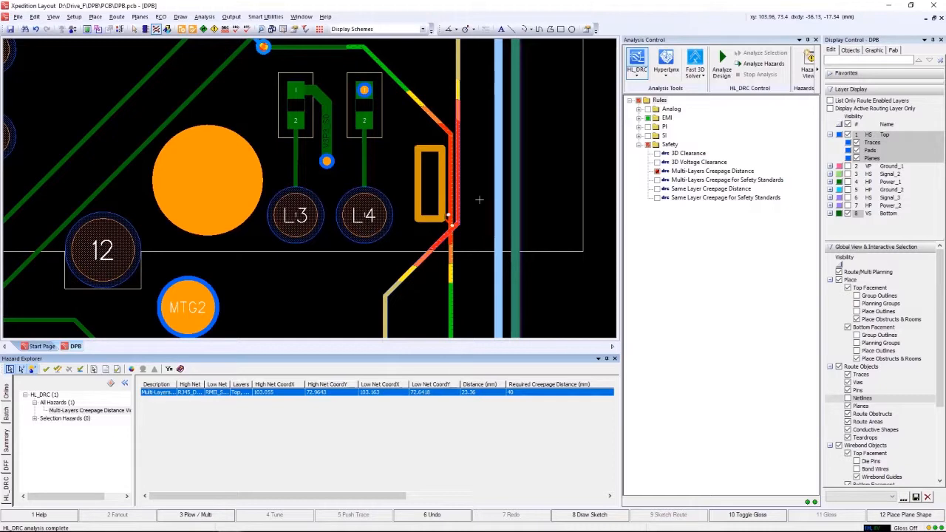
pyautogui.scroll(2, 478, 199)
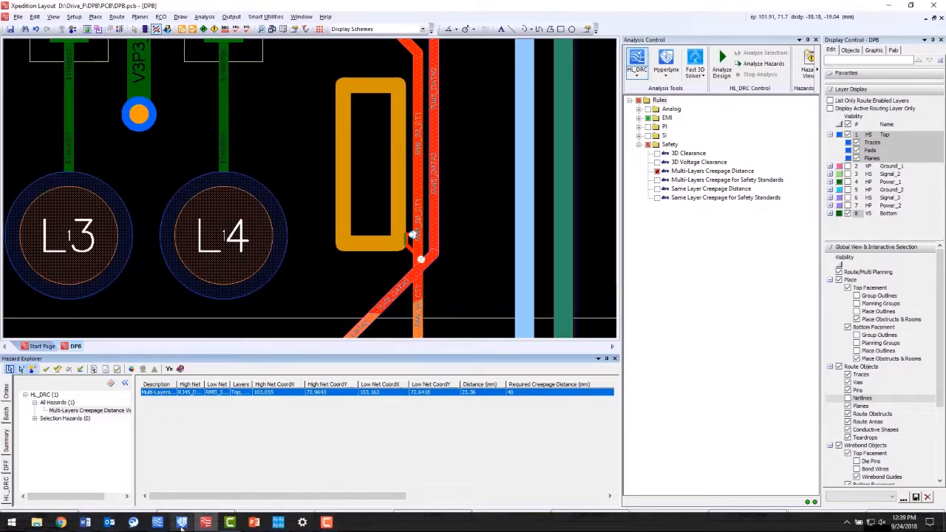
# Switch to HyperLynx DRC, show the spreadsheet results of the Multi-Layers Creepage Distance safety rule, and highlight the RJ45_DATA2 to RMII_S0_CT1 violation.
pyautogui.click(158, 522)
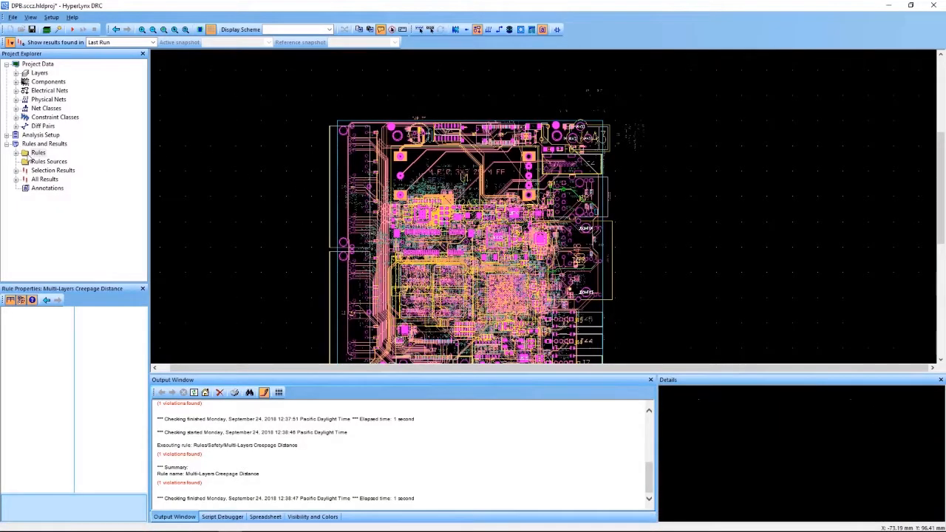
pyautogui.doubleClick(25, 153)
pyautogui.click(25, 197)
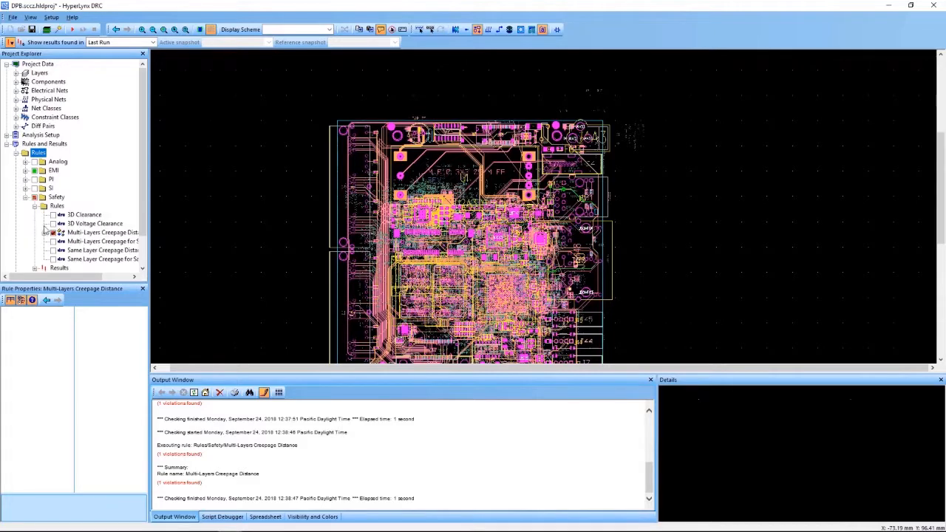
pyautogui.click(78, 235)
pyautogui.click(300, 518)
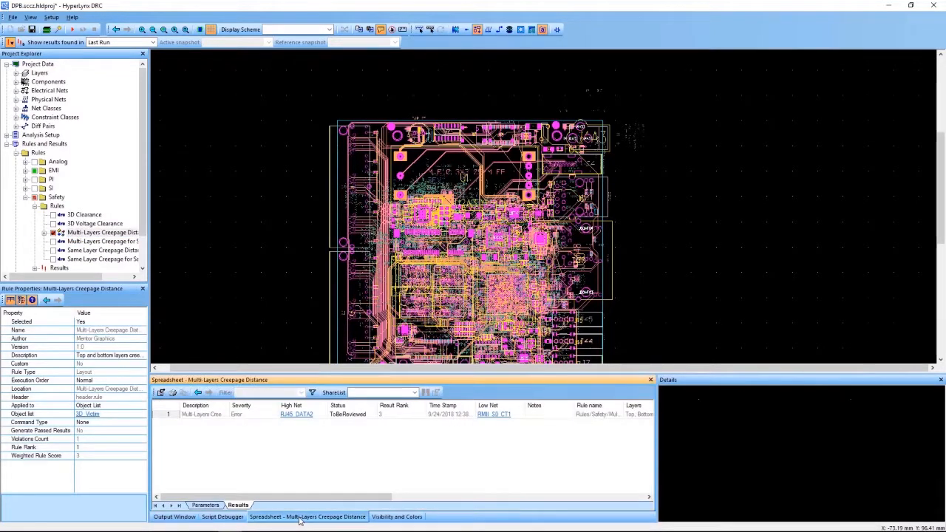
pyautogui.click(212, 414)
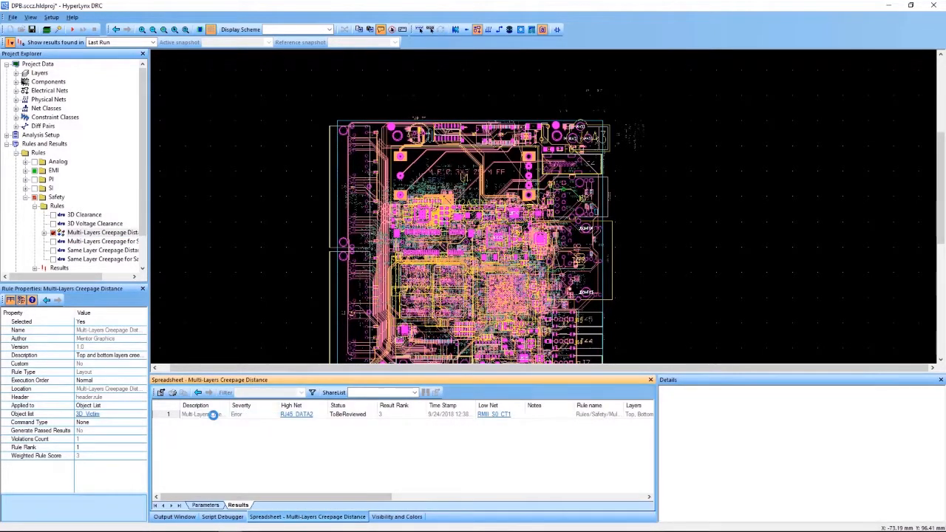
# Examine the highlighted multi-layer creepage path where it wraps the slot edge beside pad J61.L4.
pyautogui.scroll(5, 613, 203)
pyautogui.scroll(3, 551, 206)
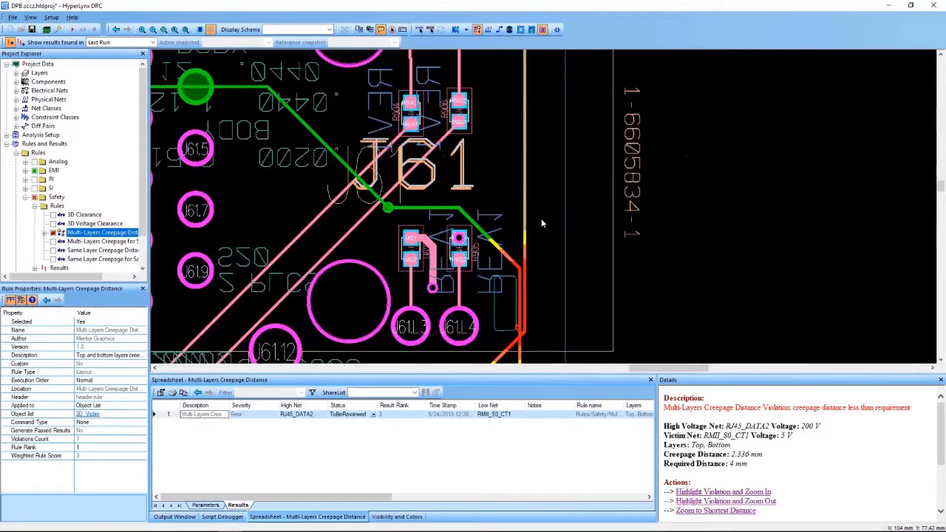
pyautogui.scroll(4, 547, 214)
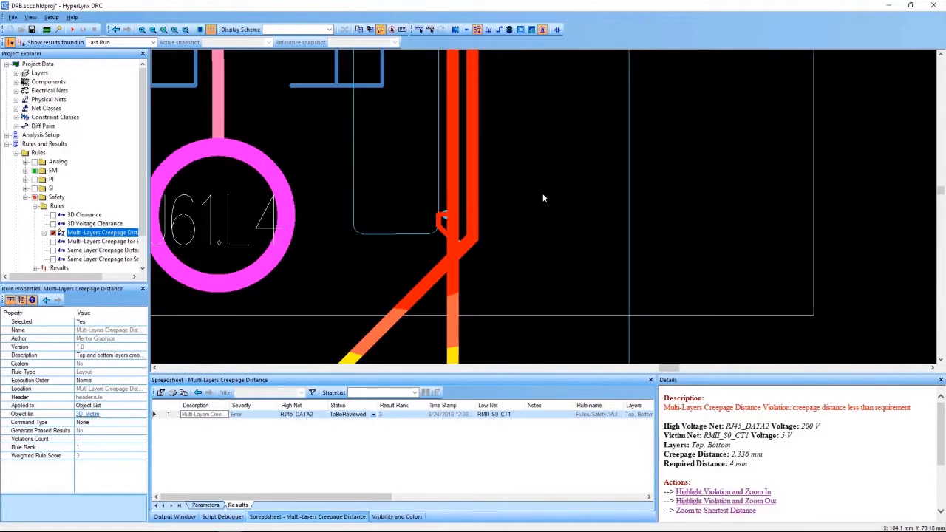
pyautogui.scroll(-3, 542, 220)
pyautogui.scroll(3, 545, 212)
pyautogui.scroll(3, 505, 222)
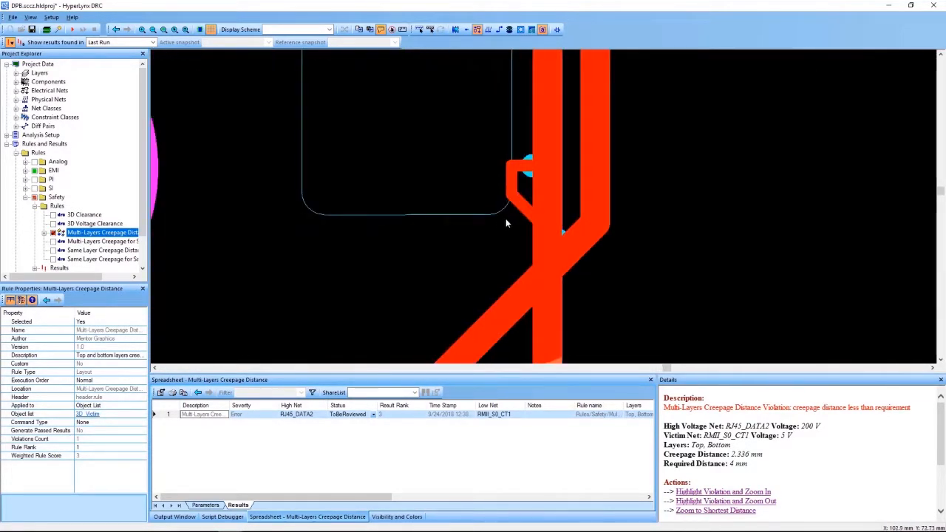
pyautogui.scroll(-4, 503, 222)
pyautogui.scroll(1, 581, 237)
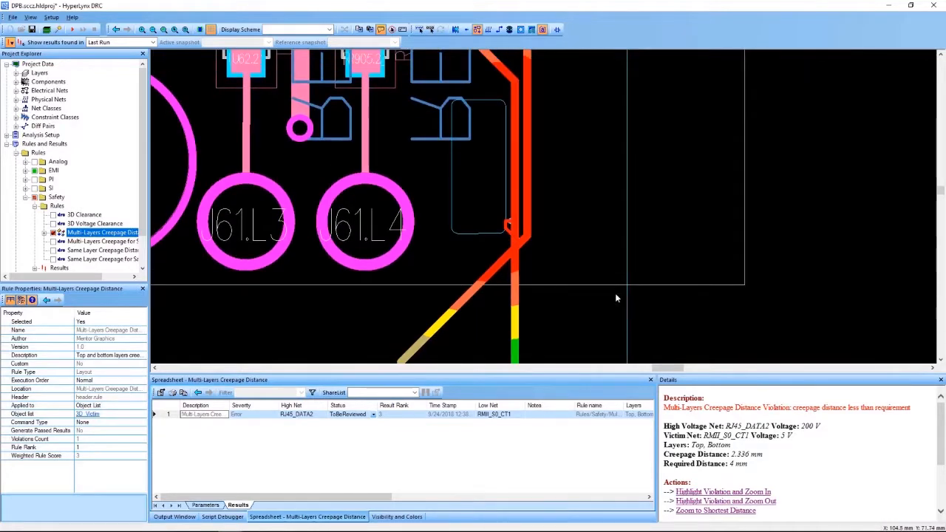
# Read the violation's actions and color legends, and inspect the creepage marker at the slot edge with its violation data.
pyautogui.scroll(-2, 802, 430)
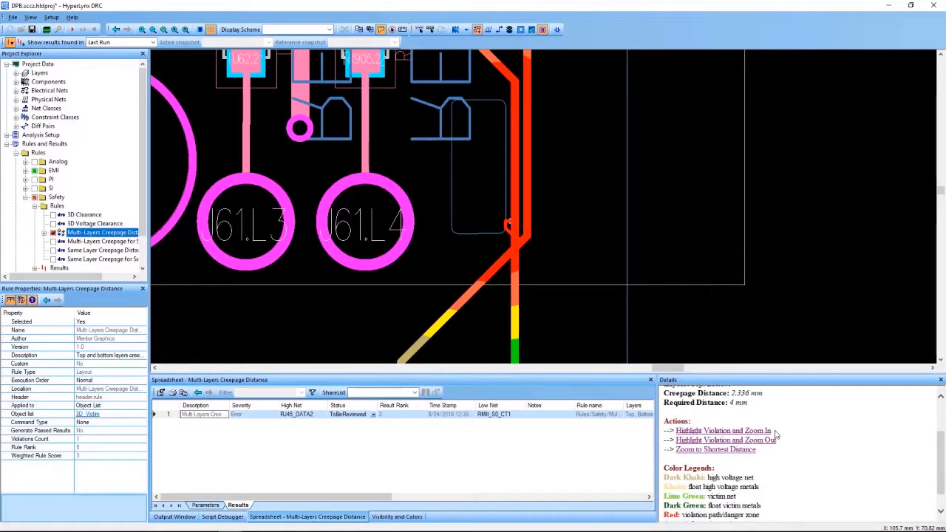
pyautogui.scroll(-1, 789, 428)
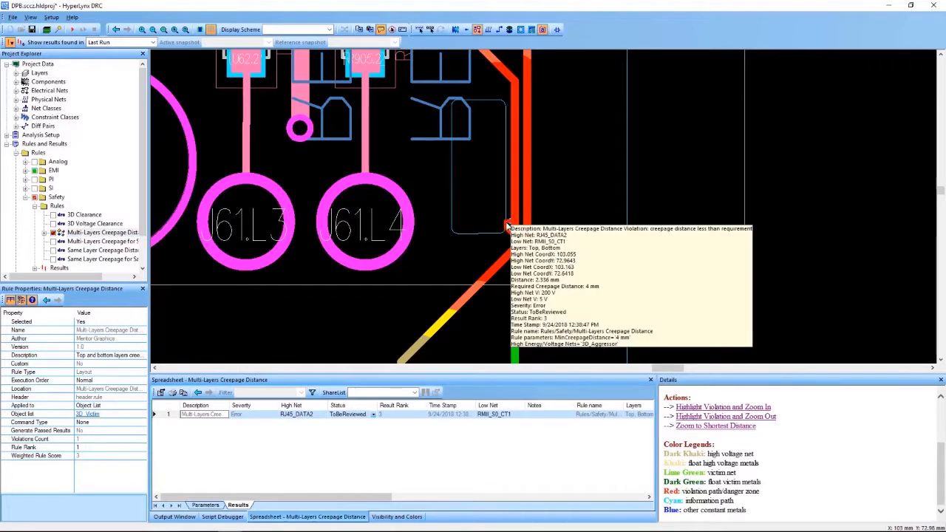
pyautogui.scroll(3, 505, 229)
pyautogui.scroll(-2, 435, 218)
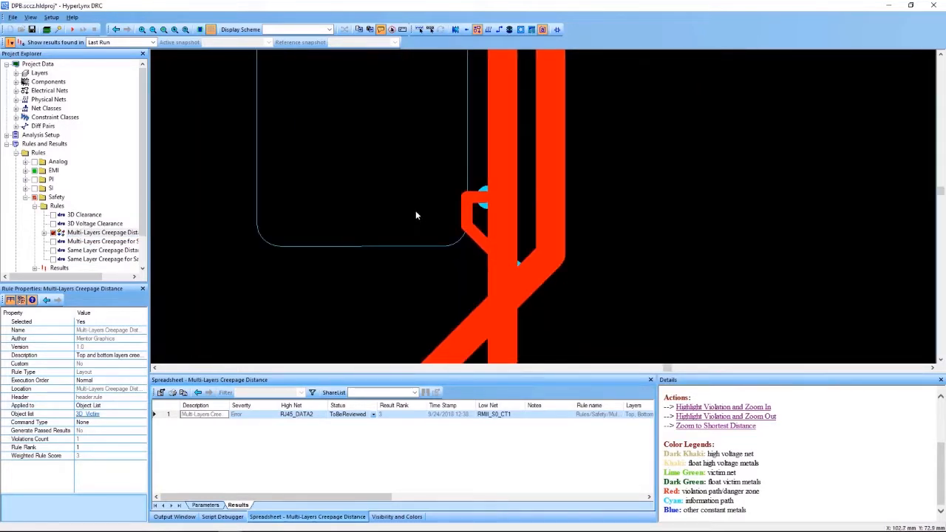
pyautogui.scroll(-2, 410, 211)
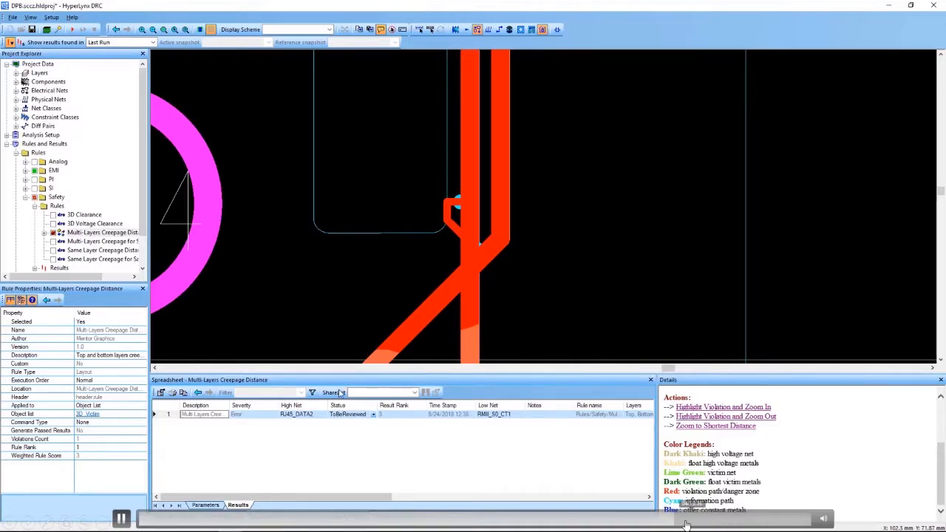
pyautogui.click(685, 524)
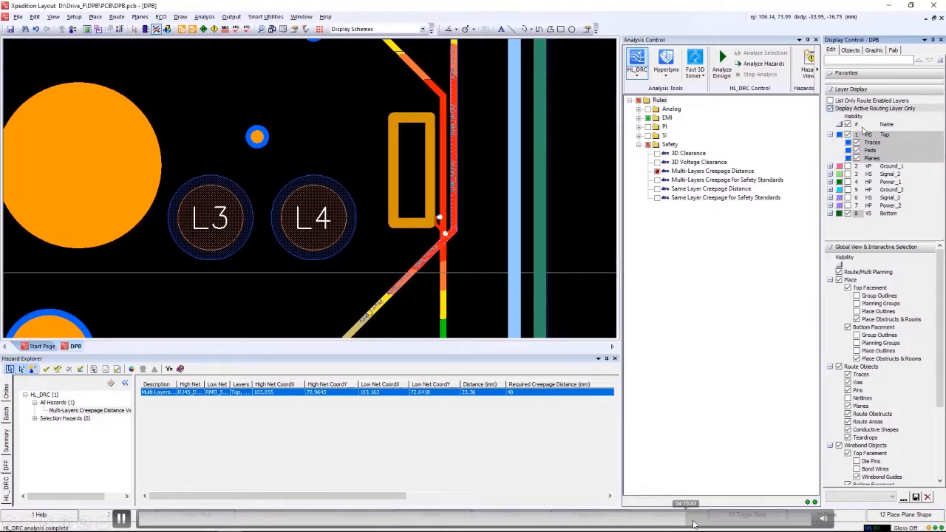
pyautogui.click(697, 526)
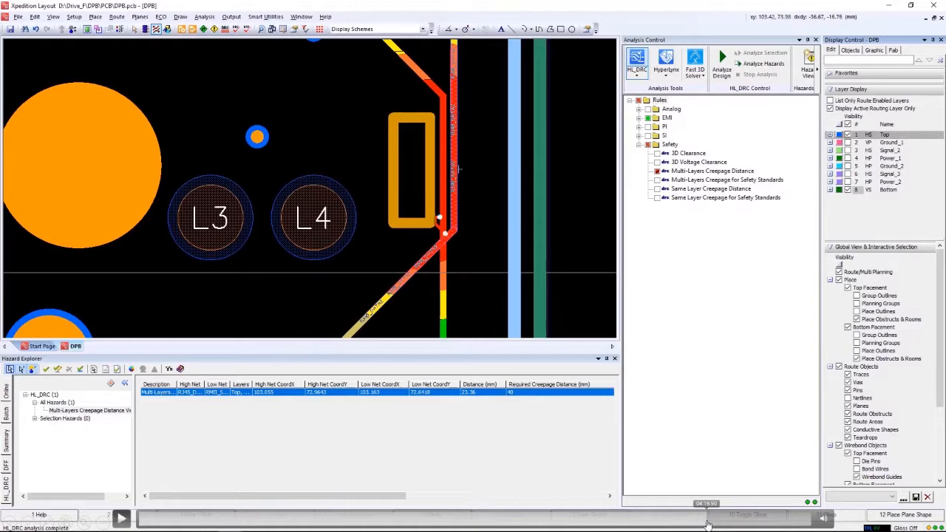
pyautogui.click(734, 524)
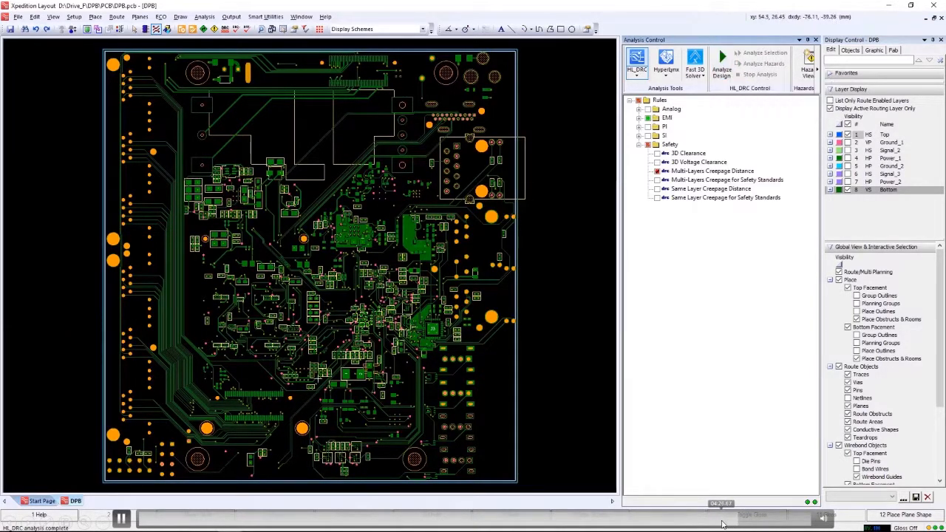
pyautogui.click(723, 524)
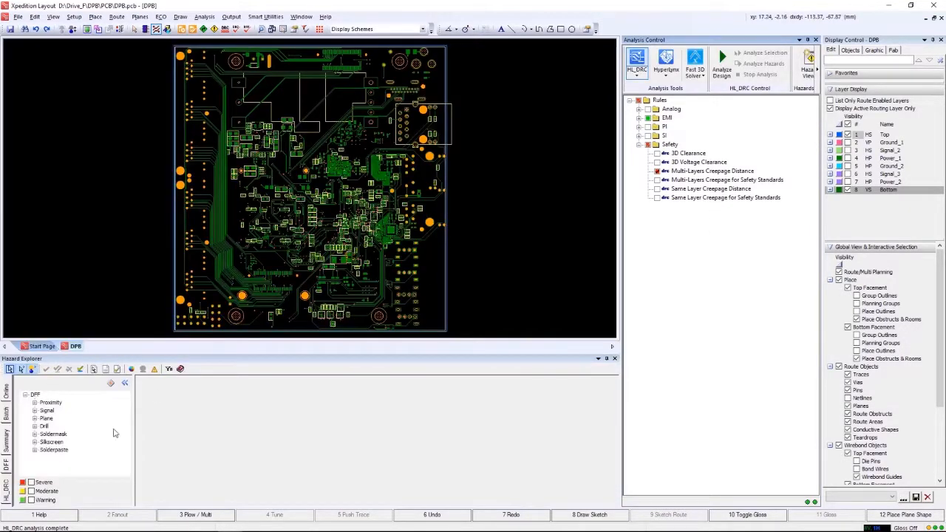
# In Xpedition Layout, list the HL_DRC Multi-Layers Creepage Distance hazards and locate the RJ45 net violation at the board edge near connector pads L3 and L4.
pyautogui.click(96, 411)
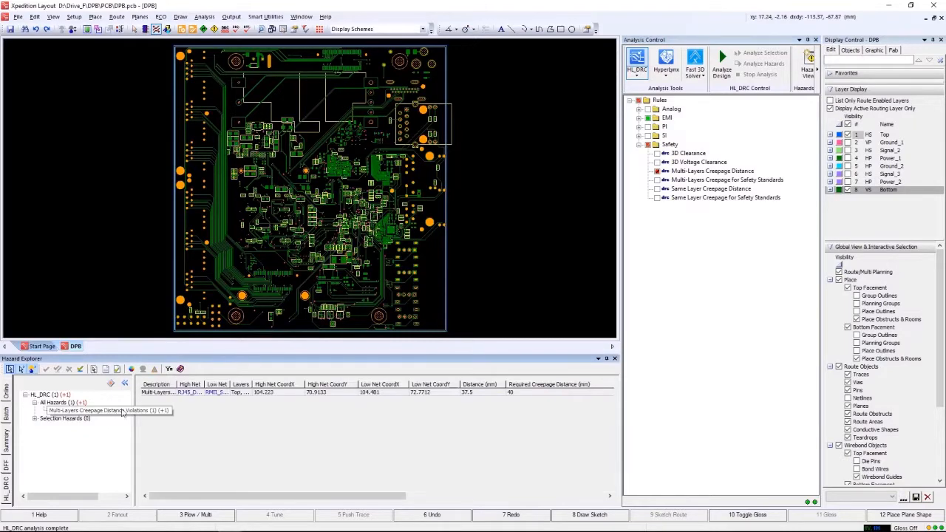
pyautogui.click(152, 393)
pyautogui.scroll(3, 436, 125)
pyautogui.scroll(5, 434, 149)
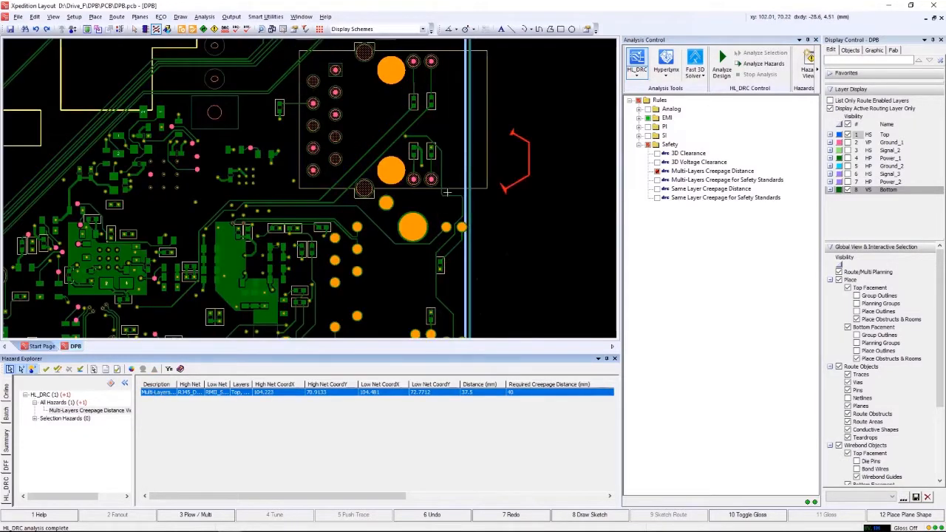
pyautogui.scroll(1, 370, 216)
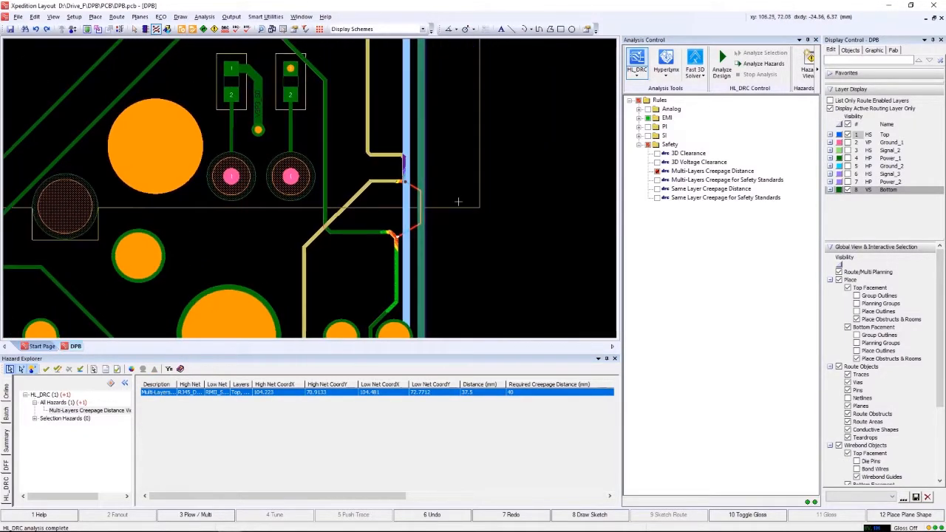
pyautogui.scroll(1, 362, 214)
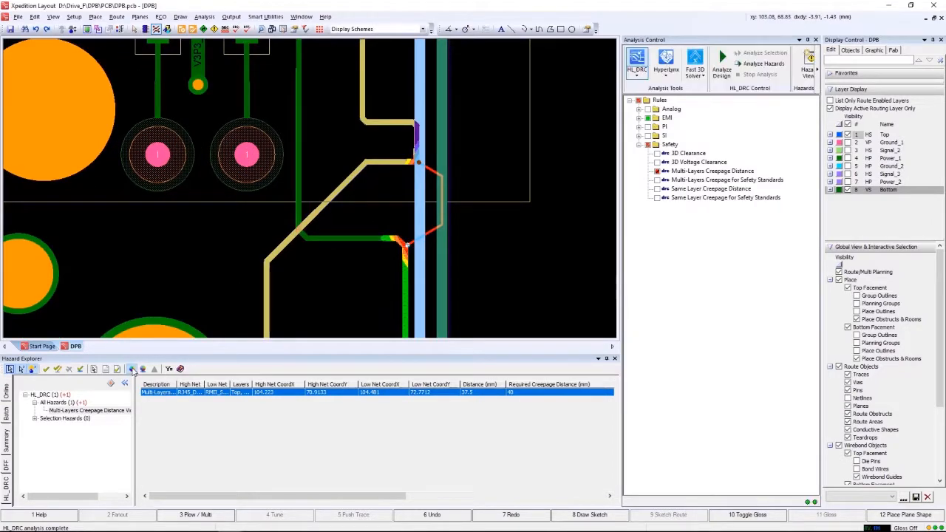
# Turn on Dim Mode to isolate the hazard and view the full run of both violating nets near the board edge.
pyautogui.click(142, 369)
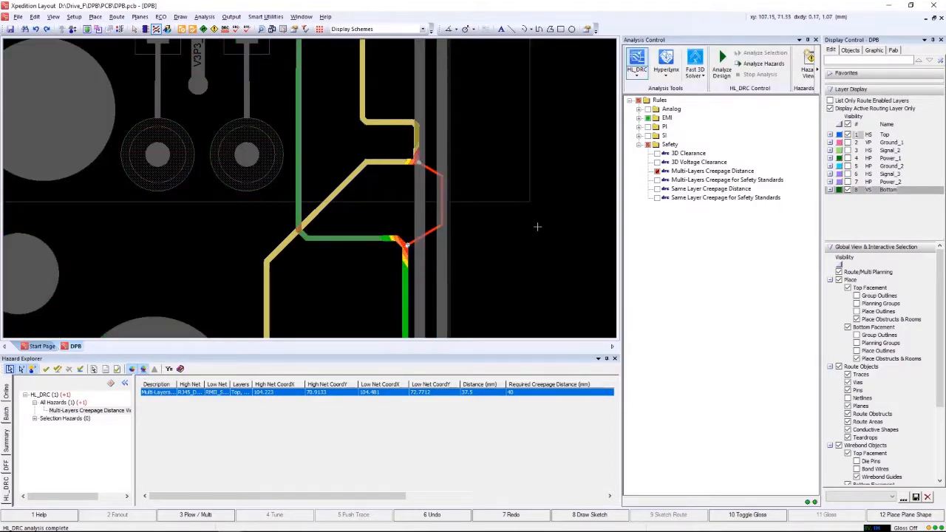
pyautogui.scroll(-2, 538, 228)
pyautogui.moveTo(550, 226); pyautogui.dragTo(554, 212, button='middle')
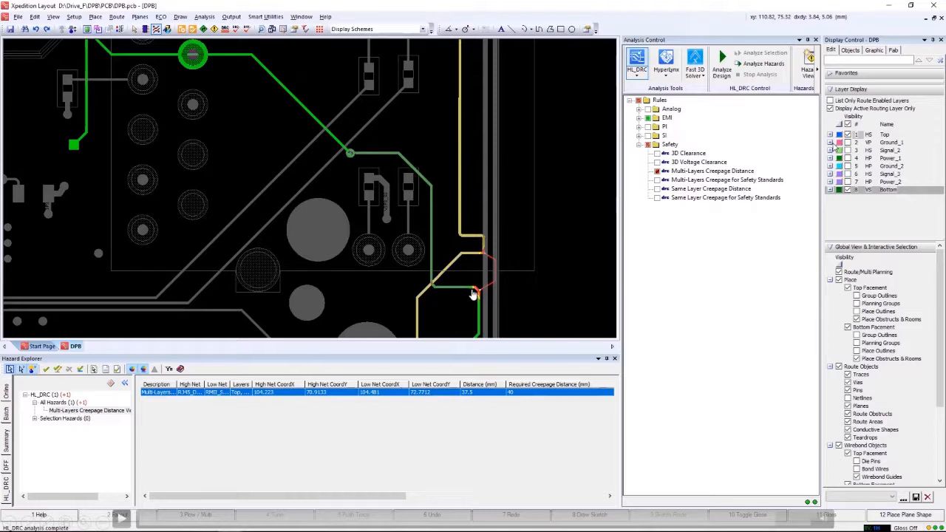
# Make Top the active layer, examine the creepage path around the board edge, and turn off Dim Mode.
pyautogui.click(874, 136)
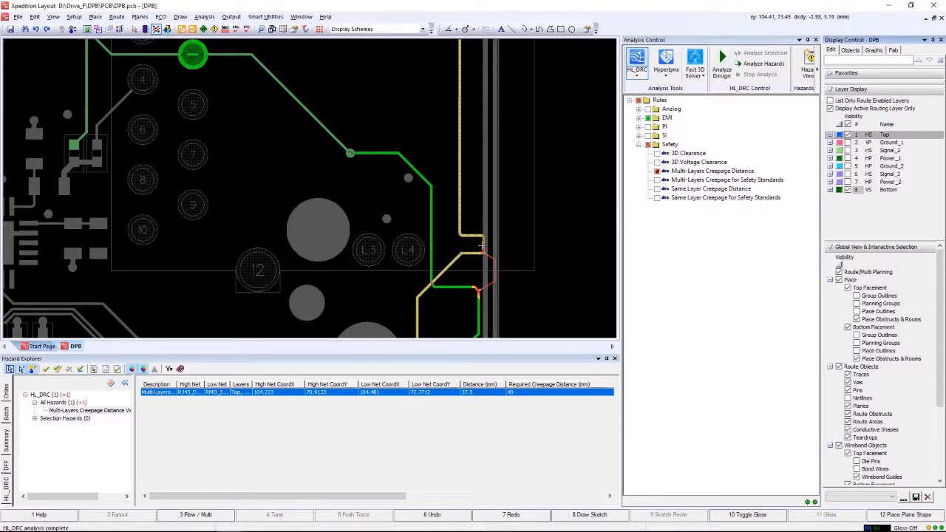
pyautogui.scroll(3, 473, 243)
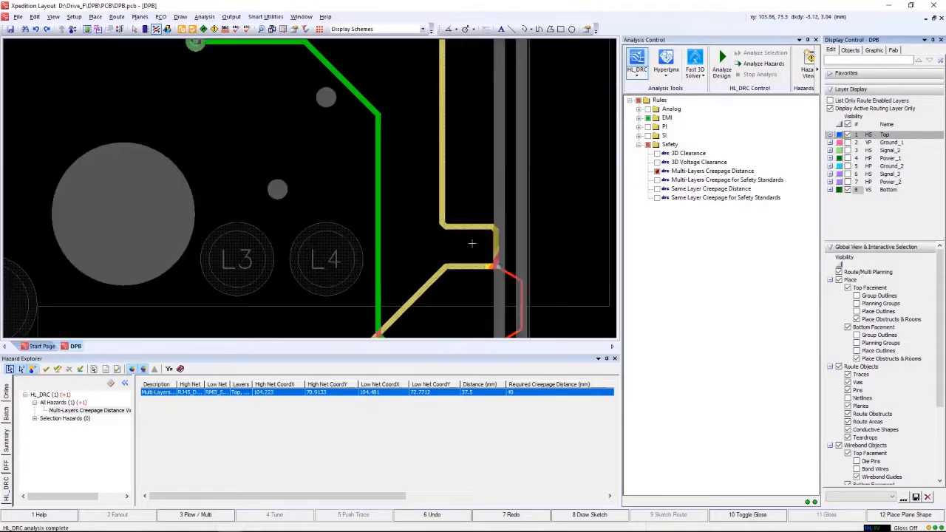
pyautogui.scroll(-3, 547, 213)
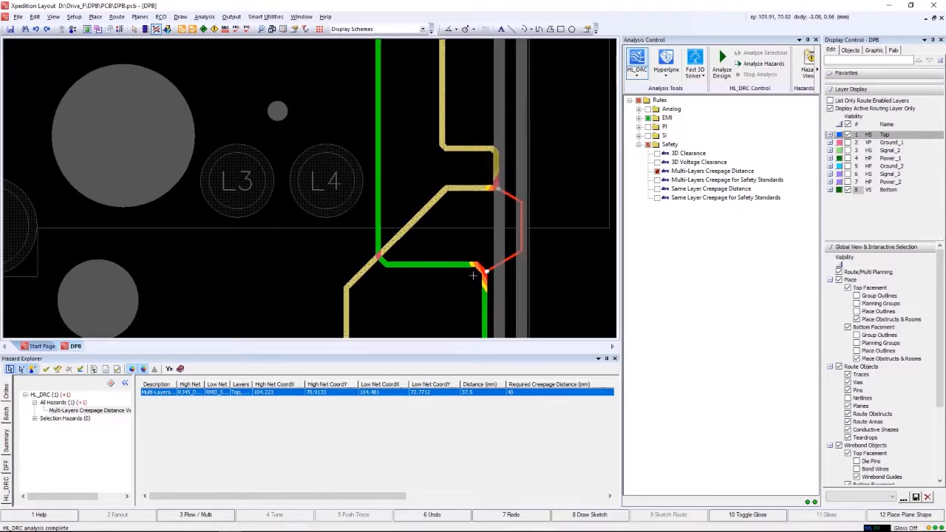
pyautogui.click(145, 369)
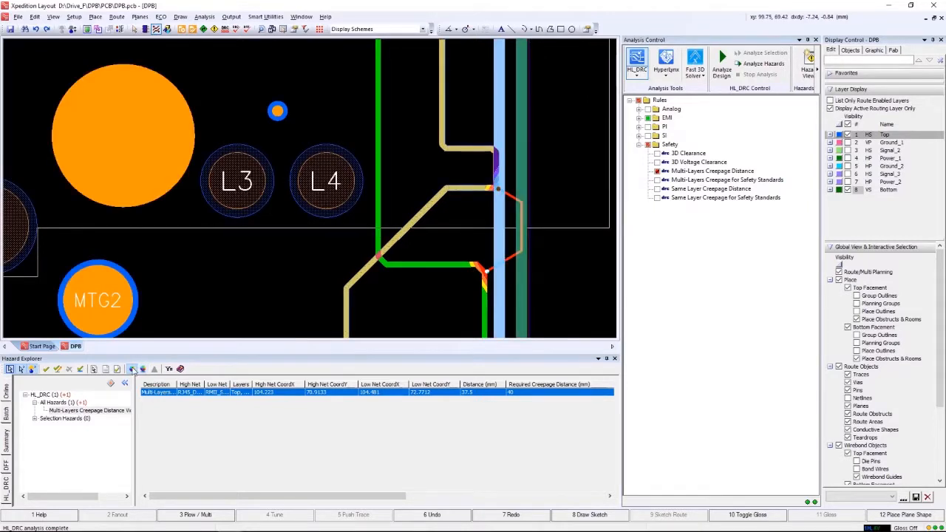